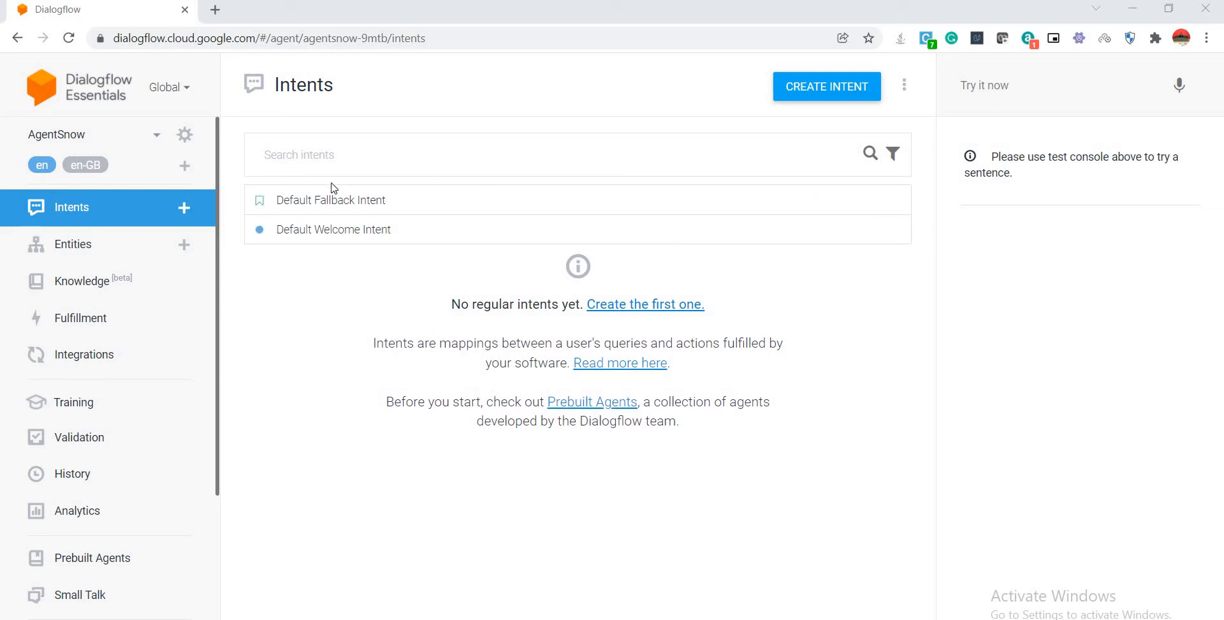
- Open the Default Fallback Intent, expand its contexts and events, and review its training phrases, action and text responses
left_click(347, 203)
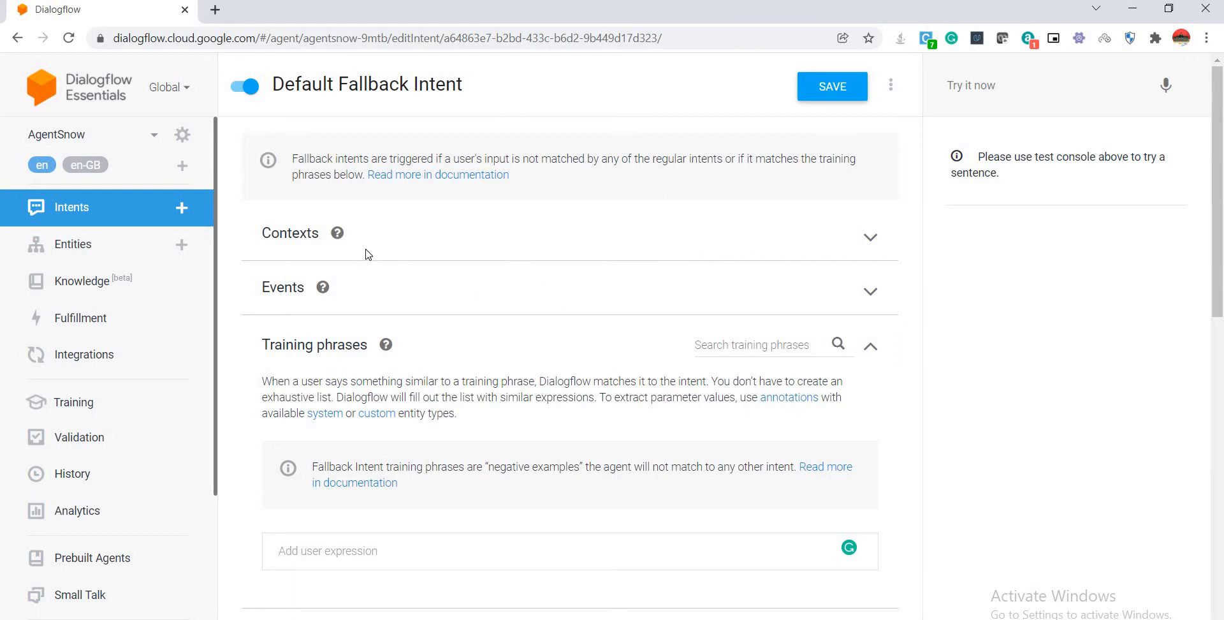
left_click(867, 243)
scroll(832, 274, "down", 2)
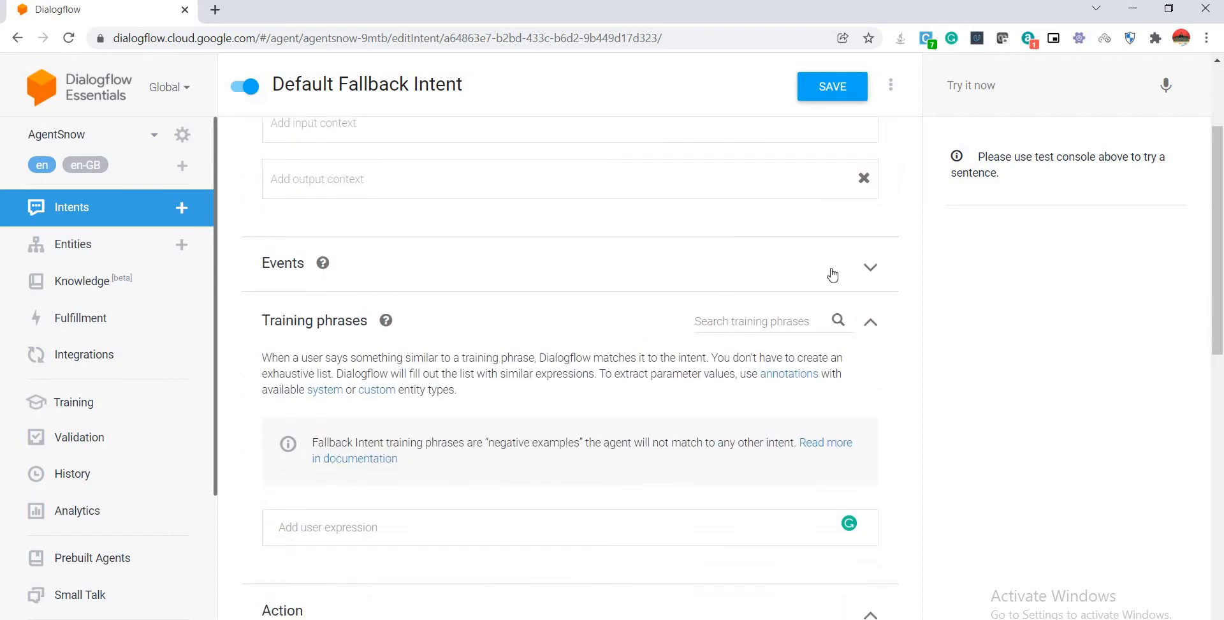
left_click(870, 268)
scroll(573, 331, "down", 1)
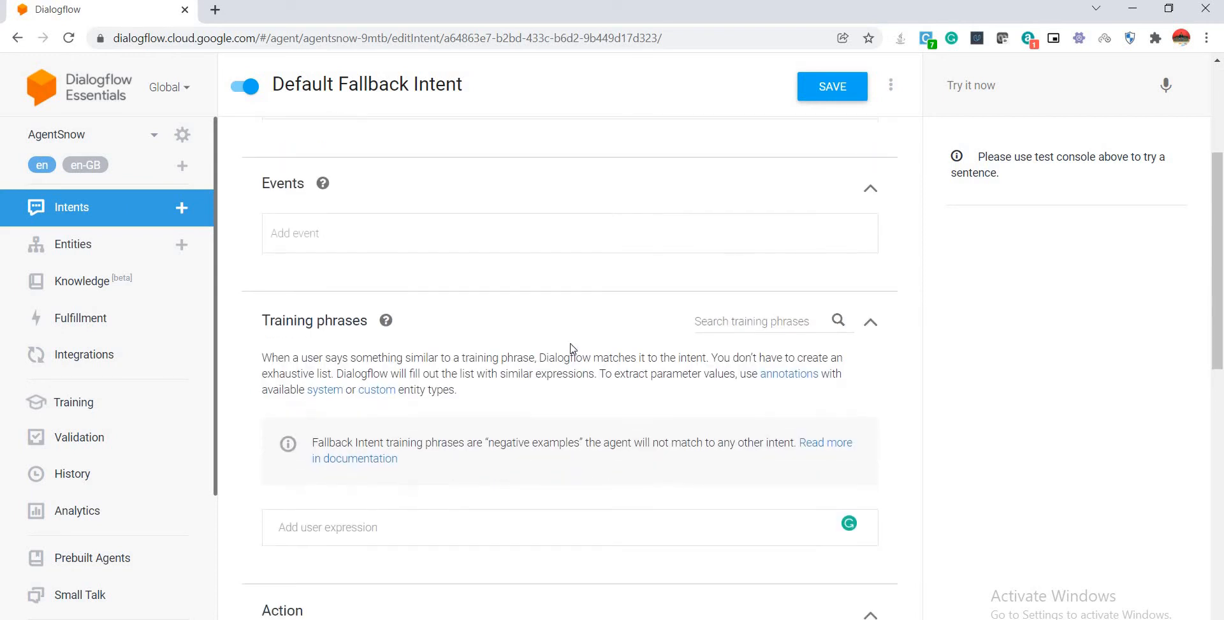
scroll(572, 347, "down", 5)
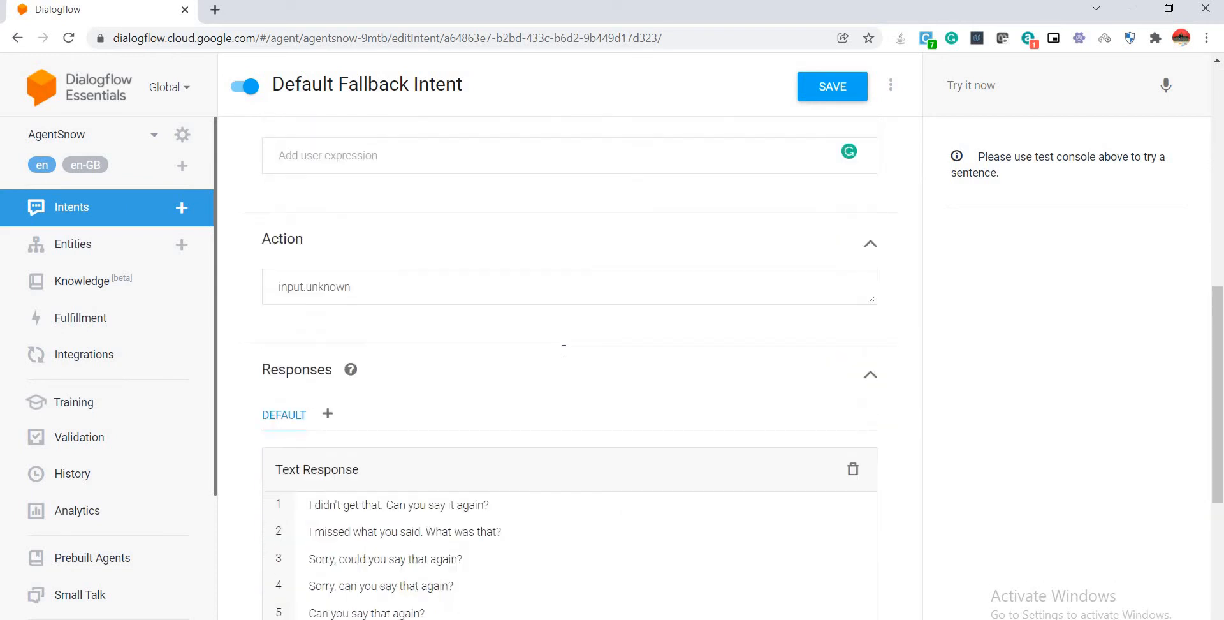
scroll(564, 350, "down", 1)
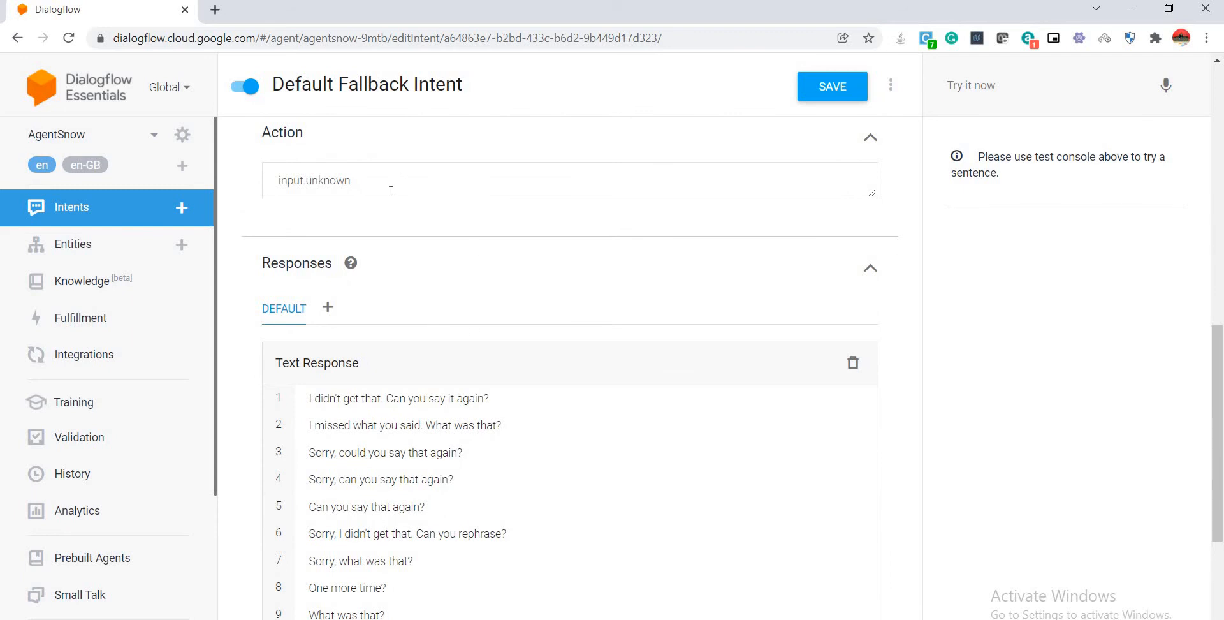
scroll(558, 392, "down", 1)
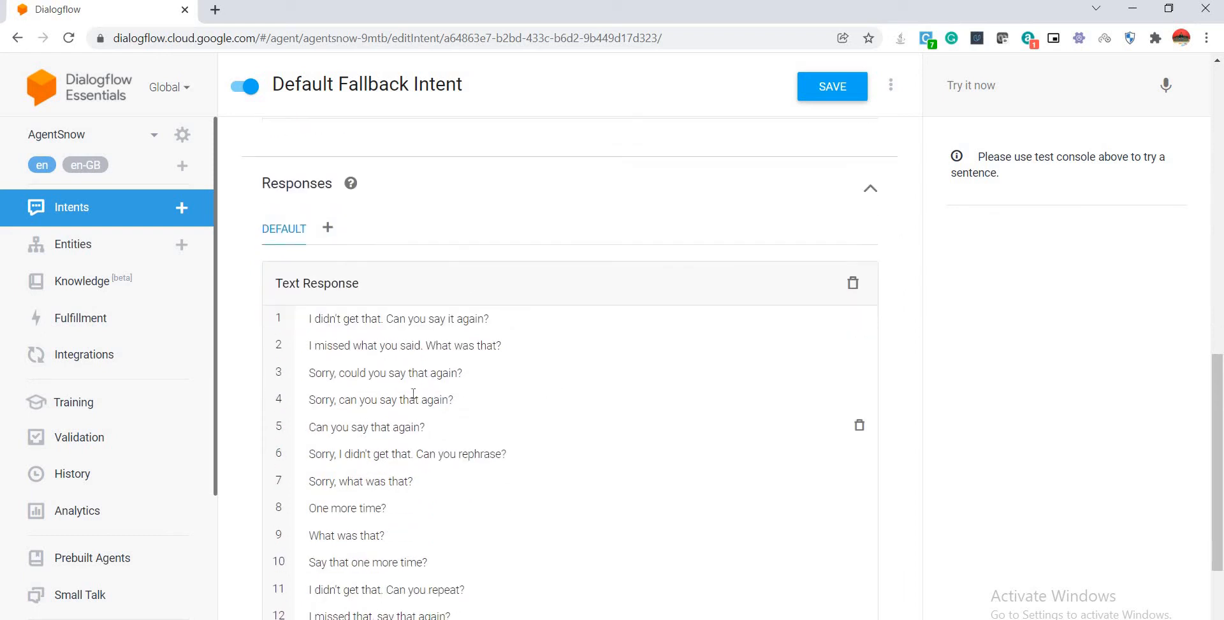
scroll(487, 474, "down", 1)
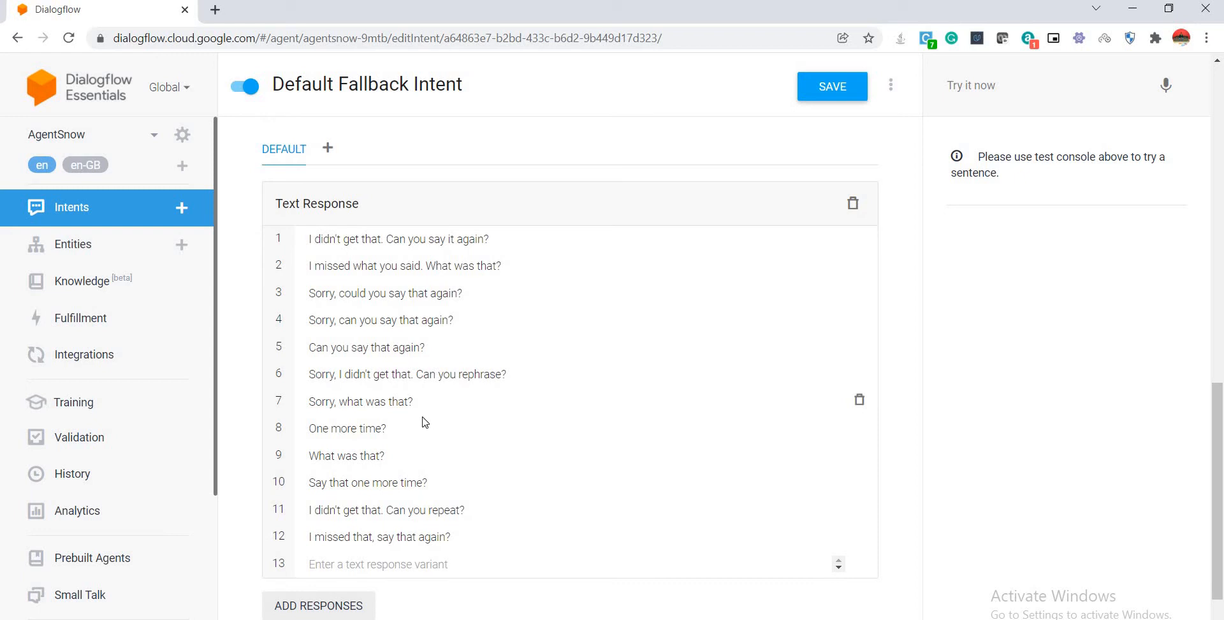
scroll(494, 425, "down", 1)
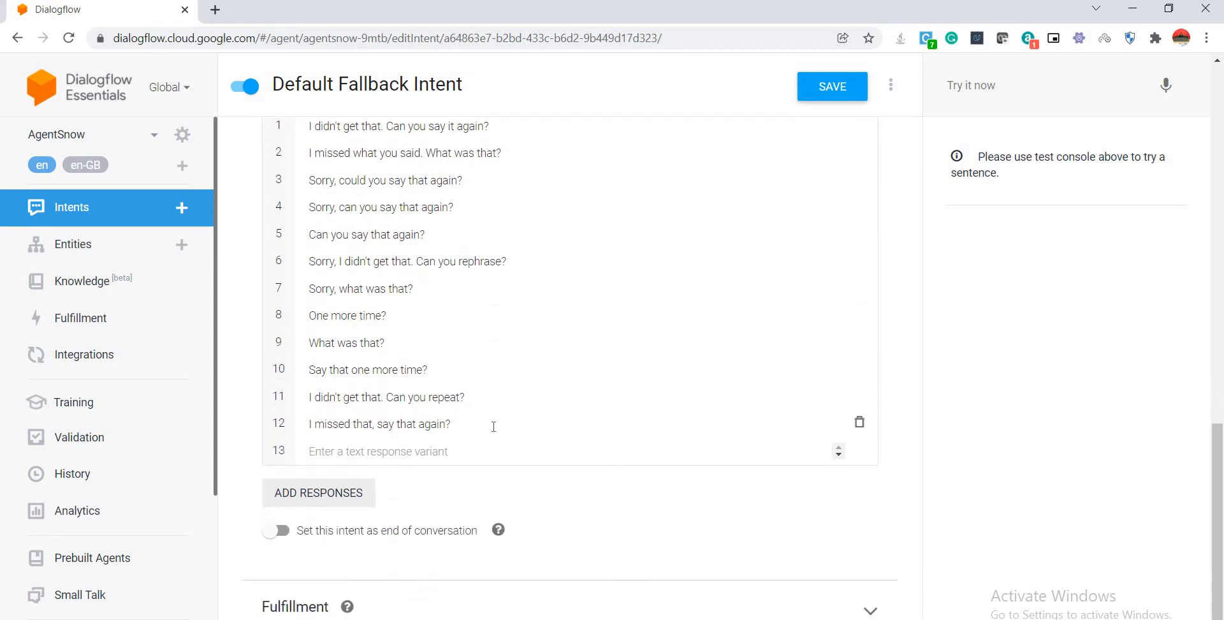
scroll(493, 427, "up", 1)
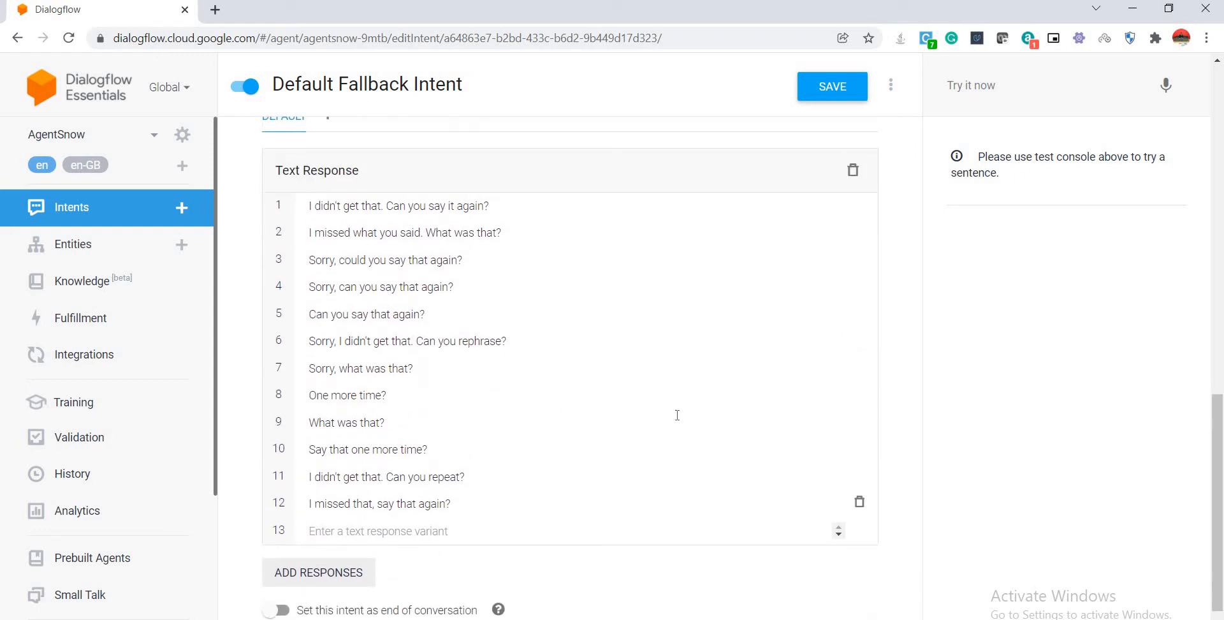
- Test the agent with the query "how are you?" and examine the response, matched intent and action
left_click(1016, 87)
type("how a")
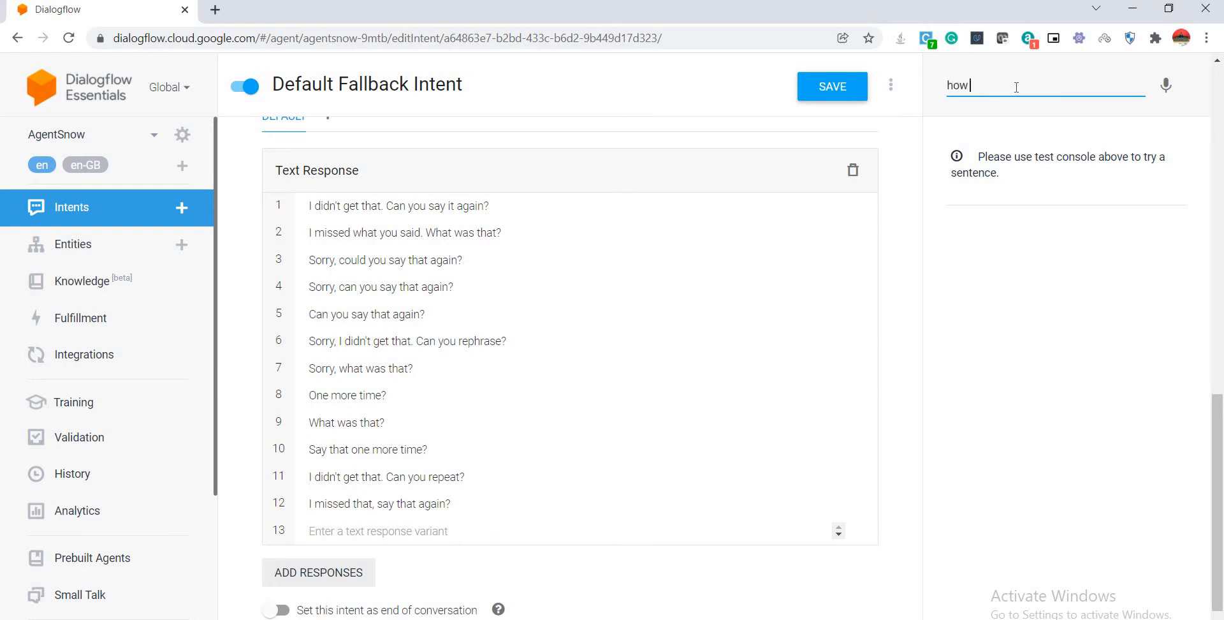
type("re you?")
key("Return")
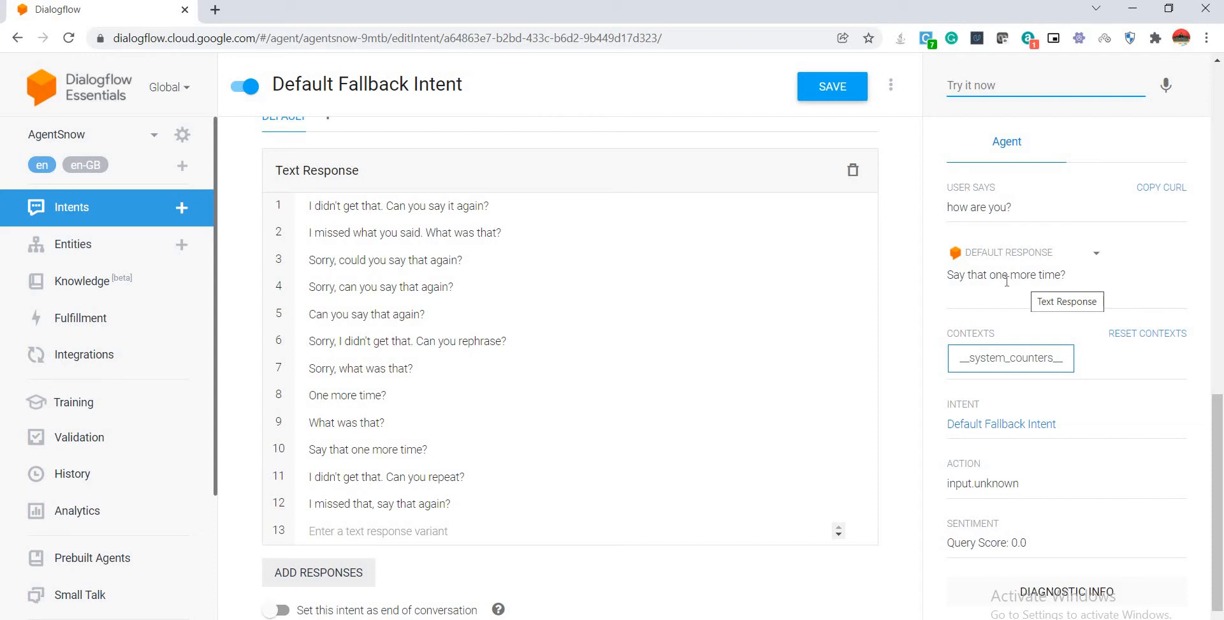
scroll(1032, 318, "down", 1)
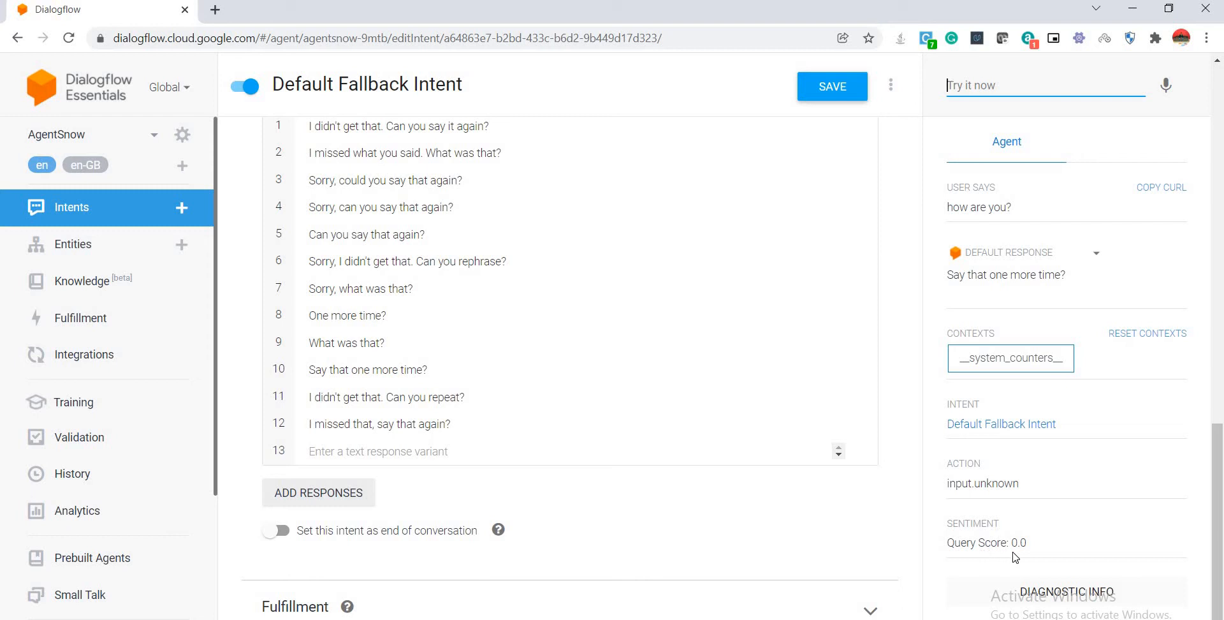
- Test the agent with "what is the default language?" and compare its reply with the fallback intent's text responses
scroll(1126, 531, "up", 15)
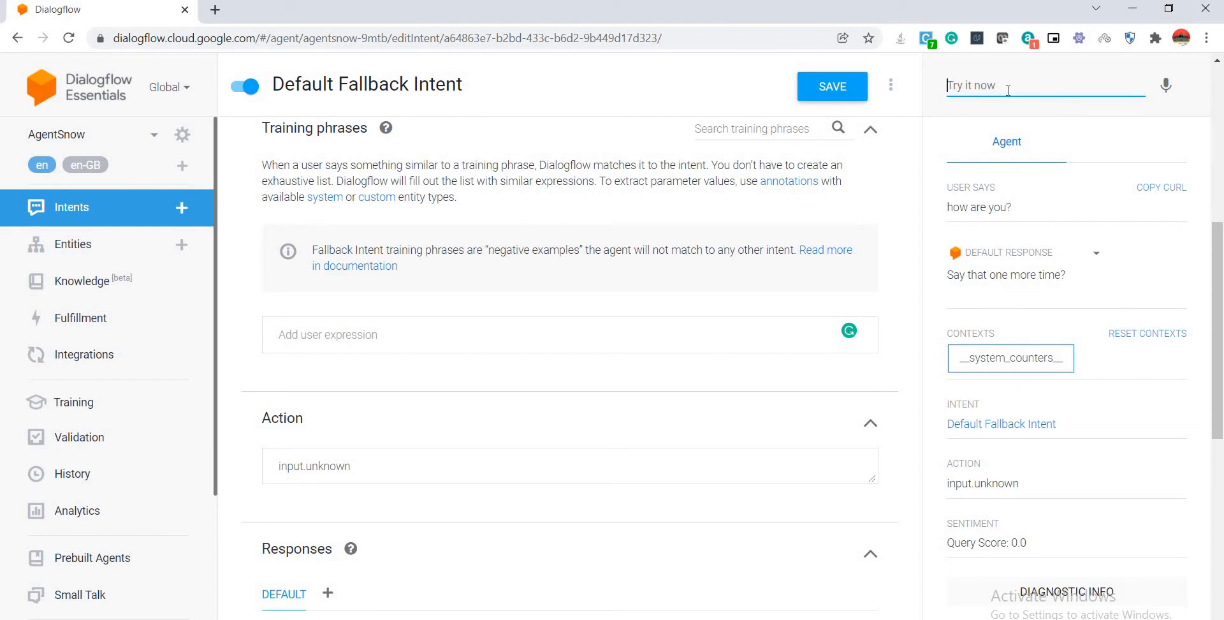
type("what is the default language?")
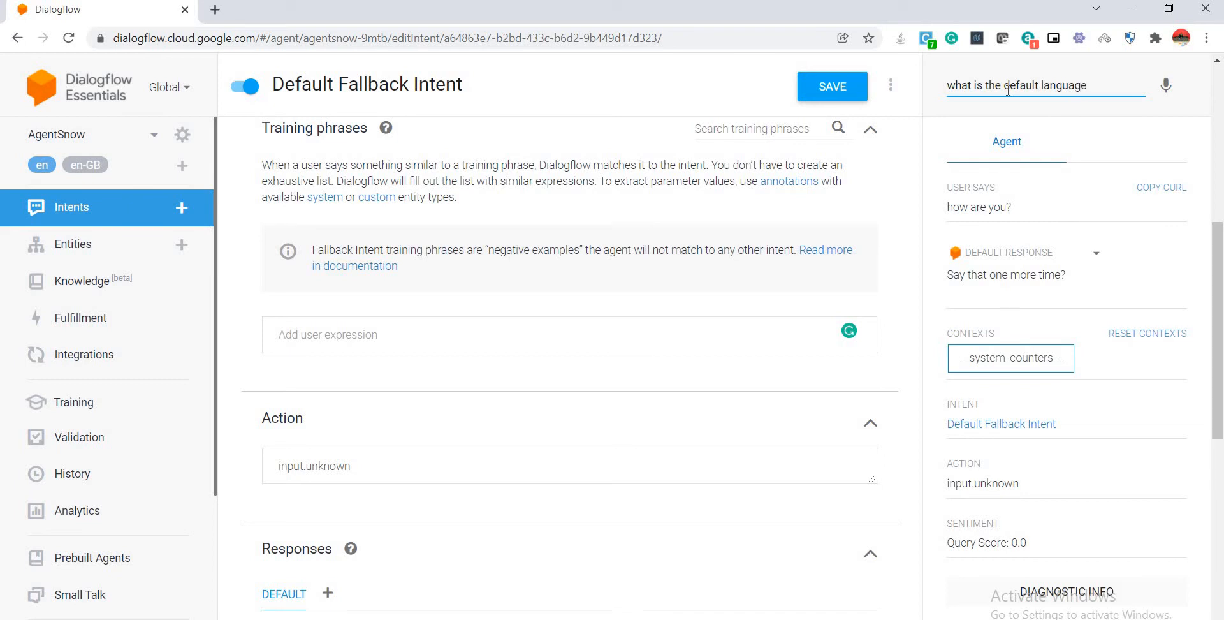
key("Return")
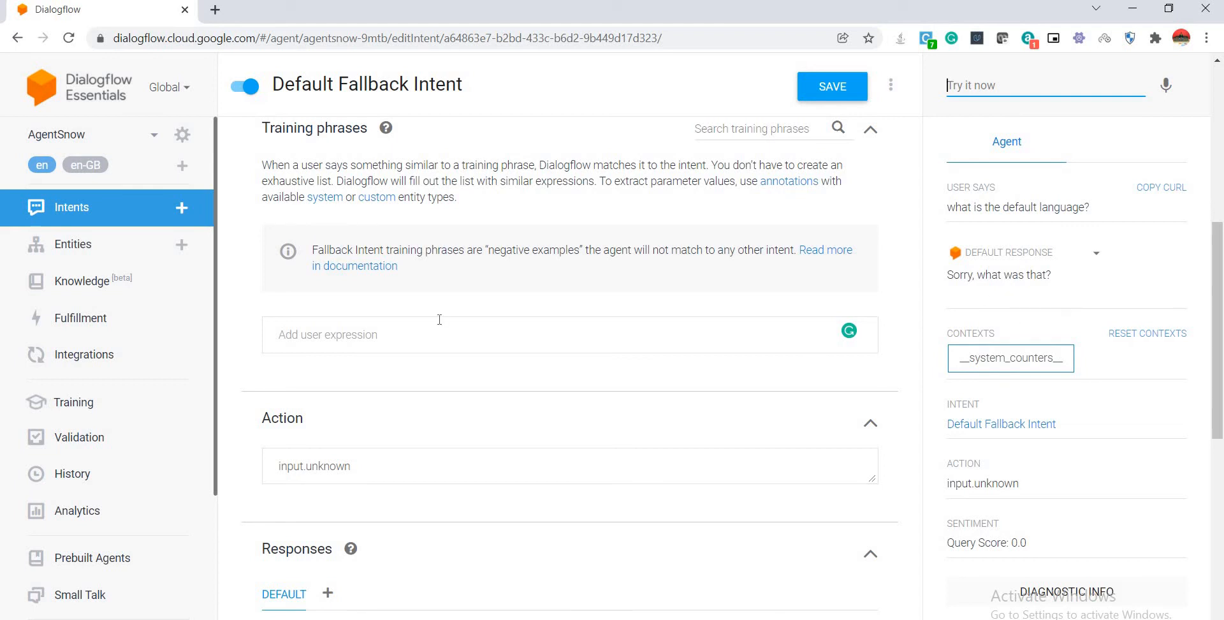
scroll(455, 333, "down", 4)
scroll(455, 333, "down", 4)
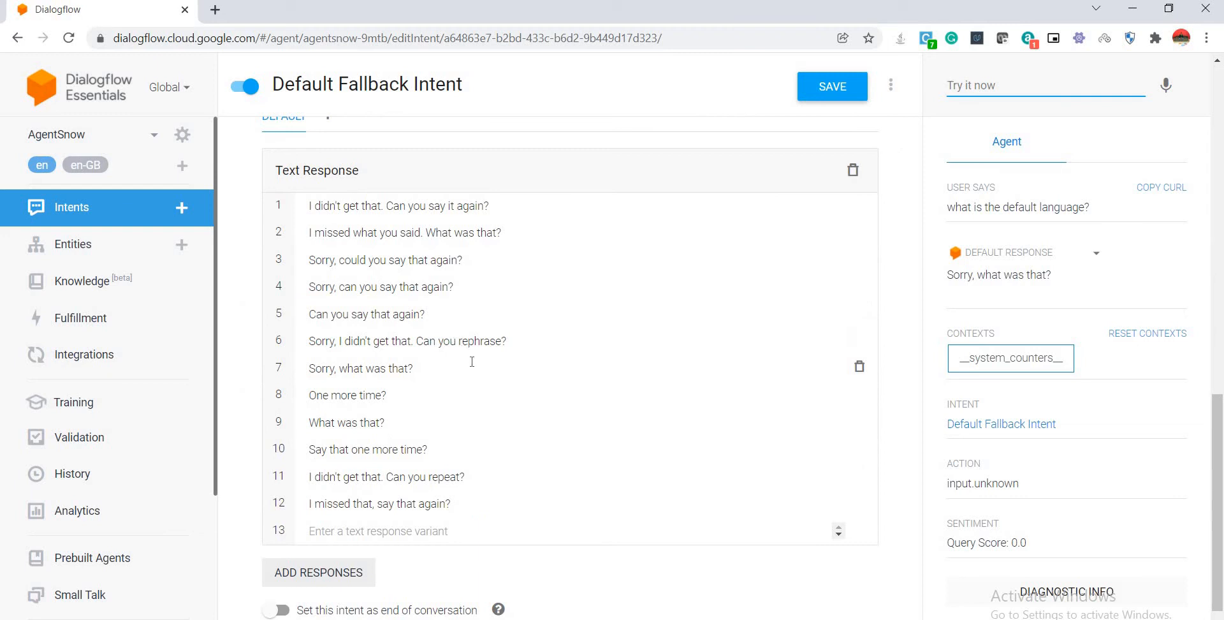
- Open the Default Welcome Intent from the intents list and review its event, training phrases, action and responses
scroll(472, 361, "up", 16)
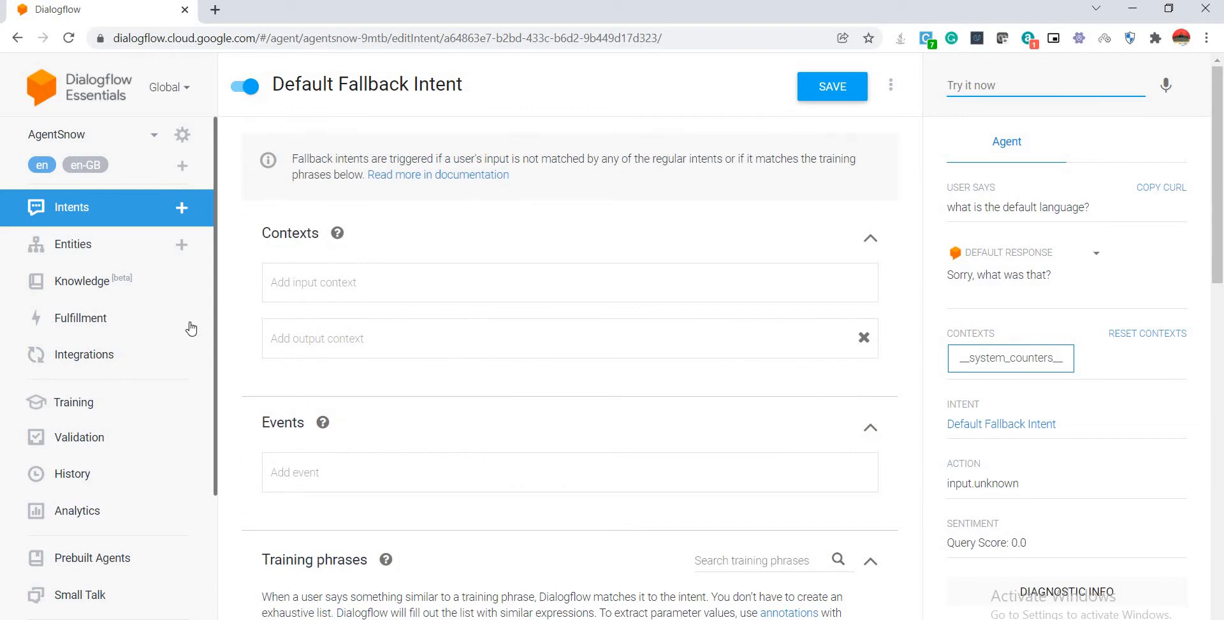
left_click(81, 212)
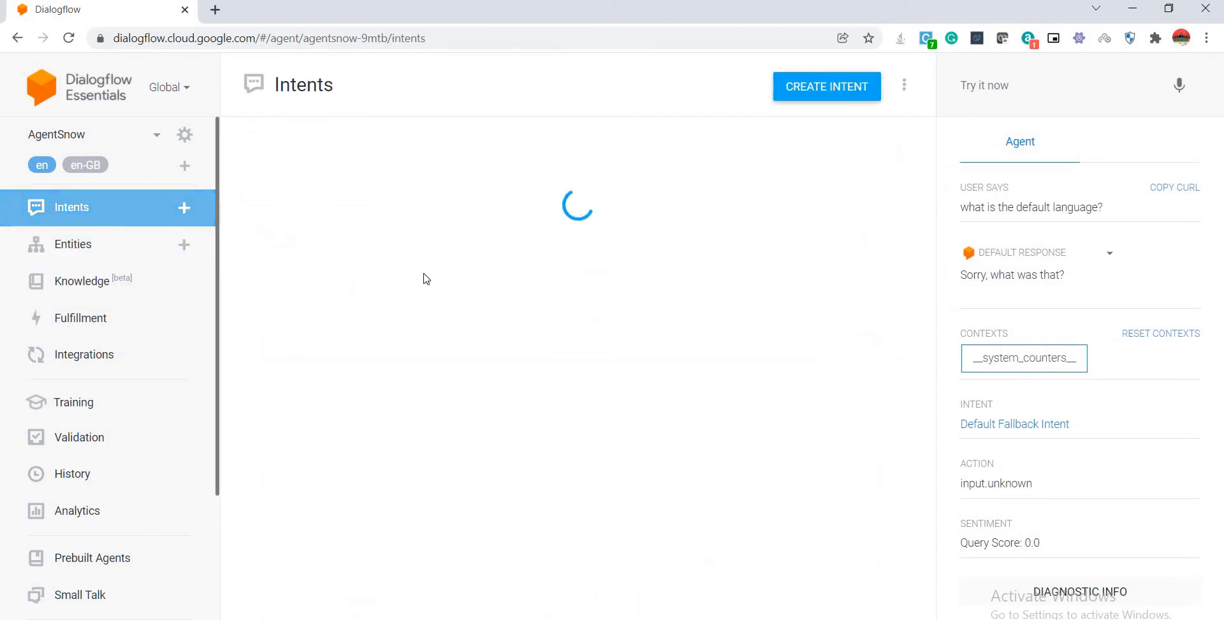
left_click(339, 231)
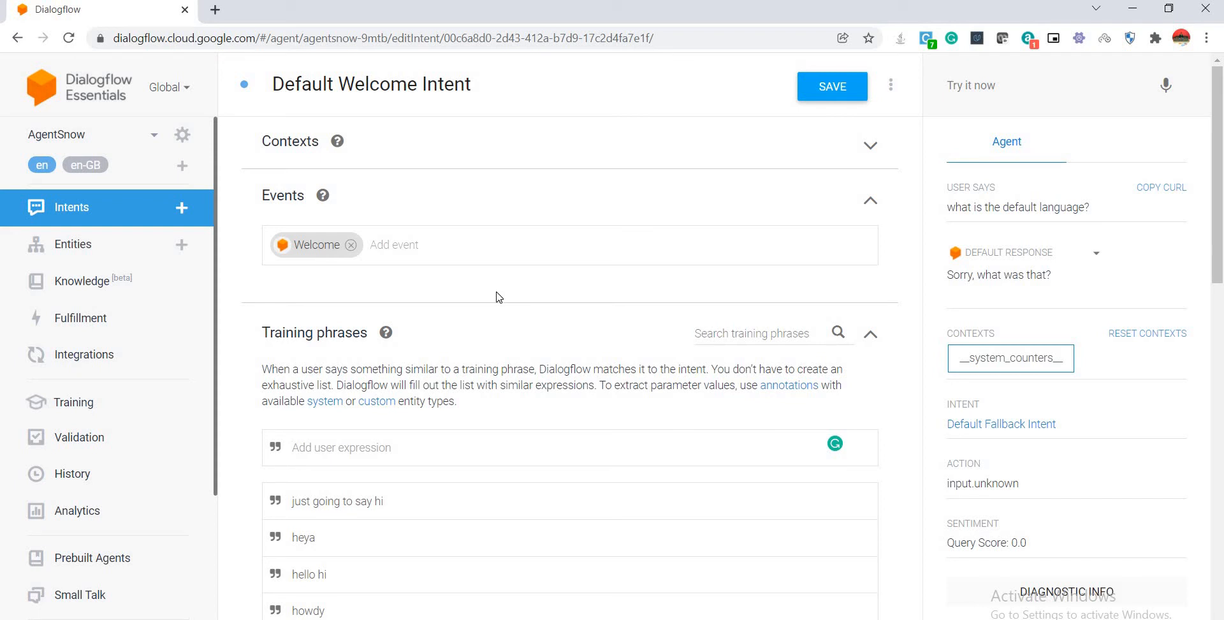
scroll(478, 300, "down", 2)
scroll(437, 322, "down", 2)
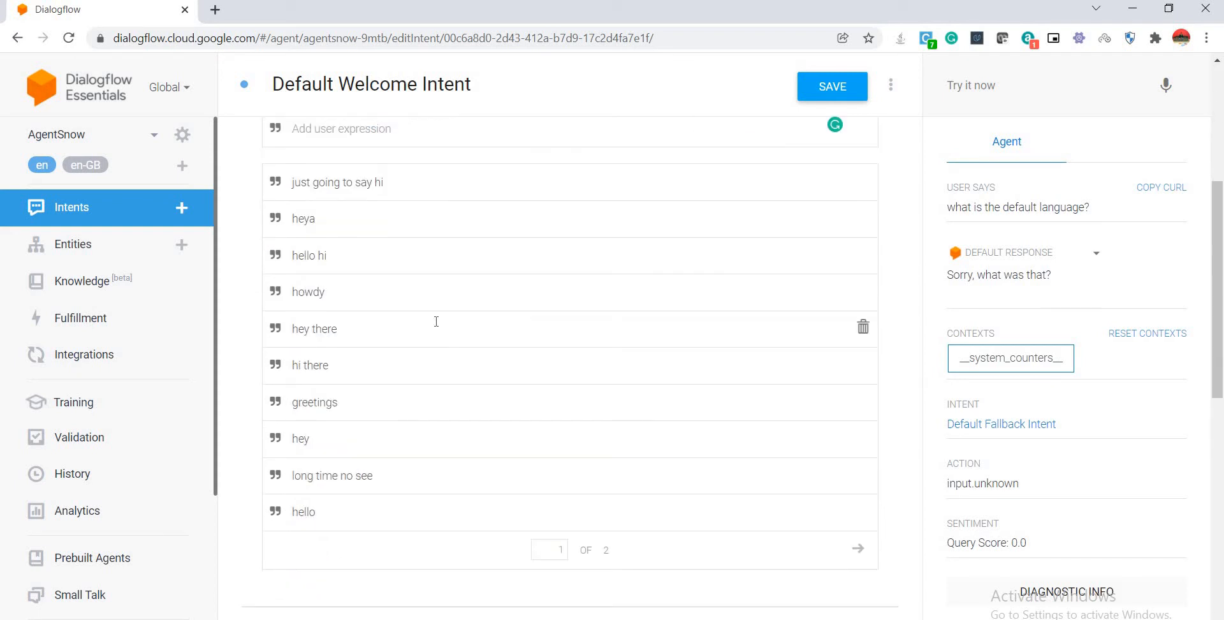
scroll(436, 320, "down", 5)
scroll(437, 322, "down", 6)
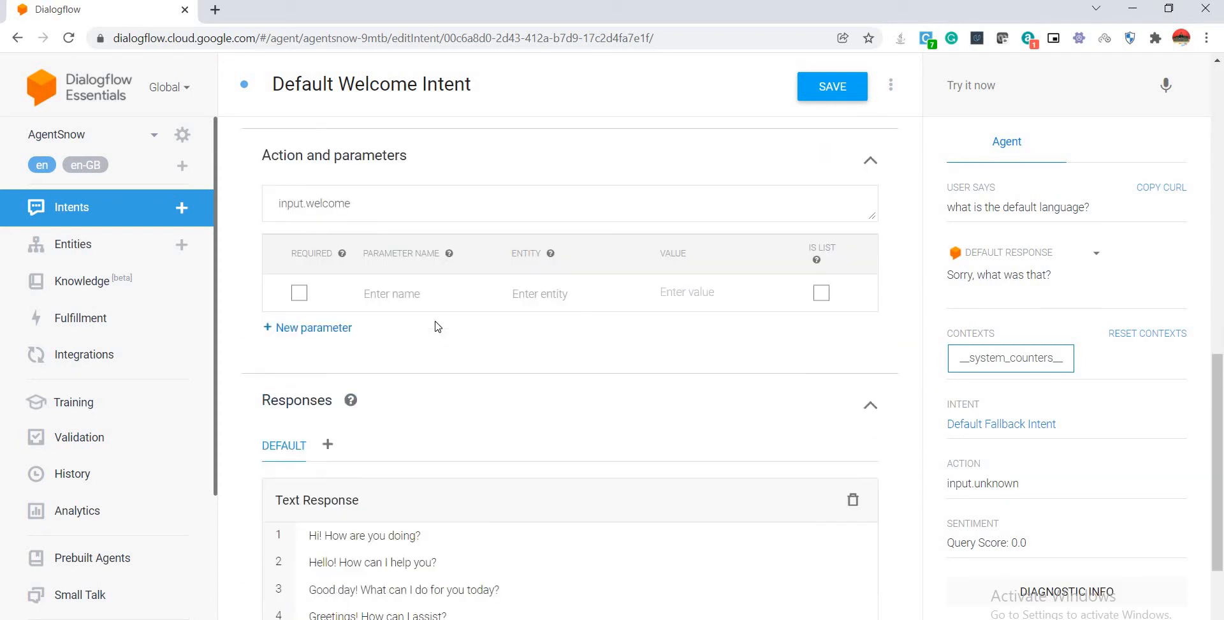
scroll(437, 325, "up", 10)
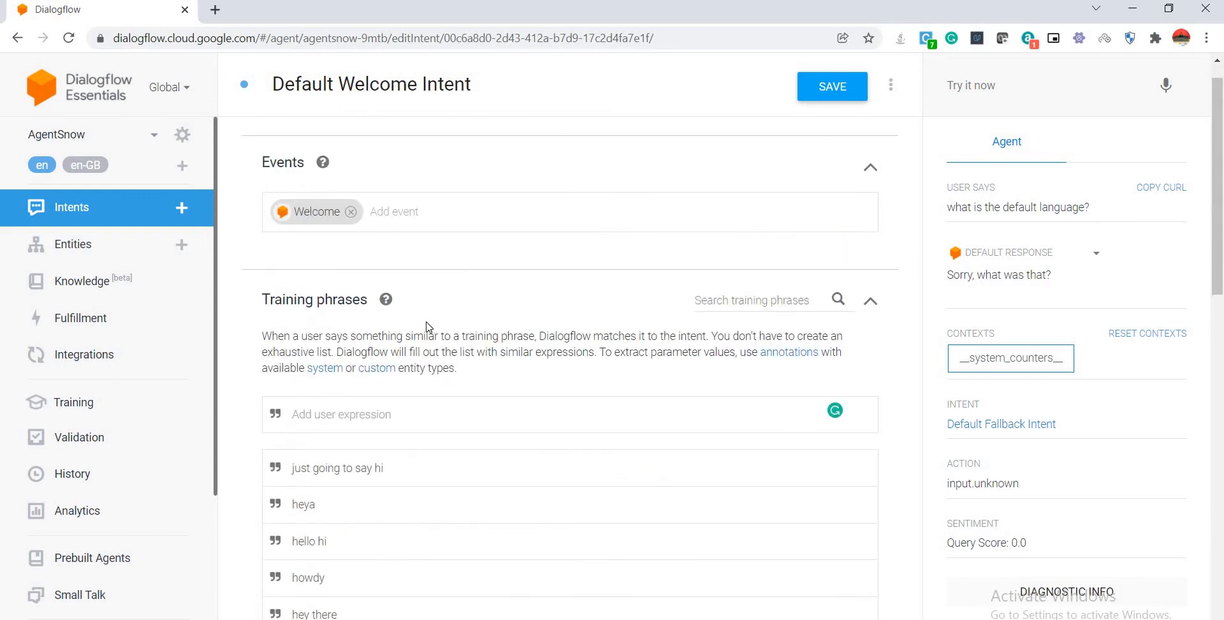
scroll(435, 317, "down", 2)
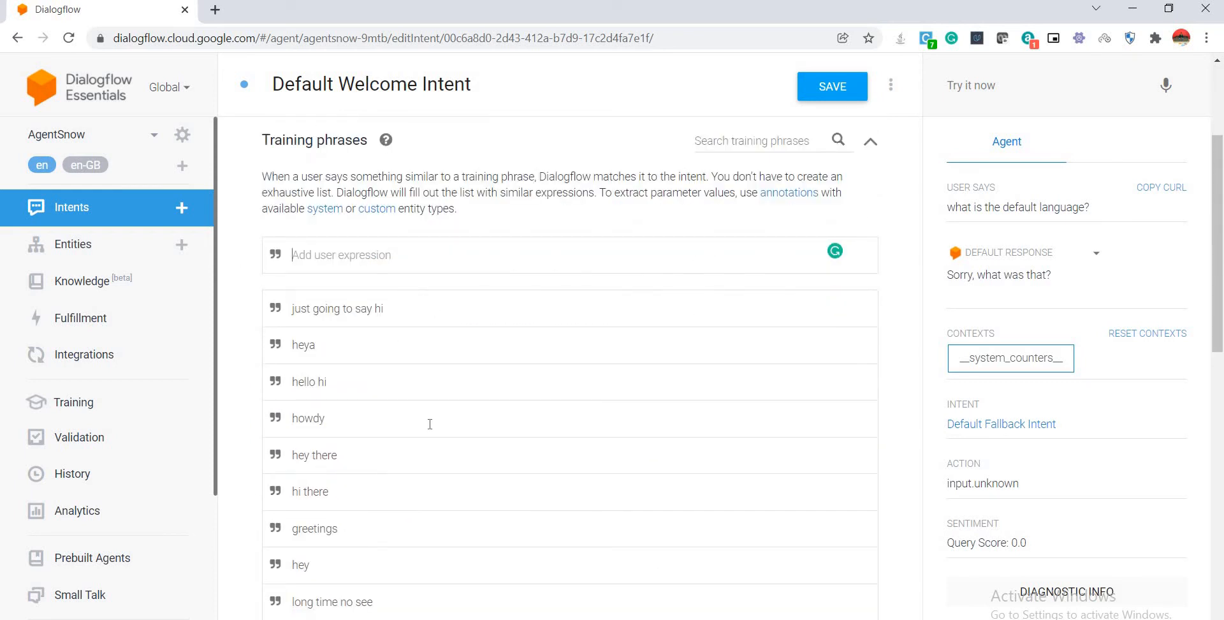
scroll(430, 425, "down", 2)
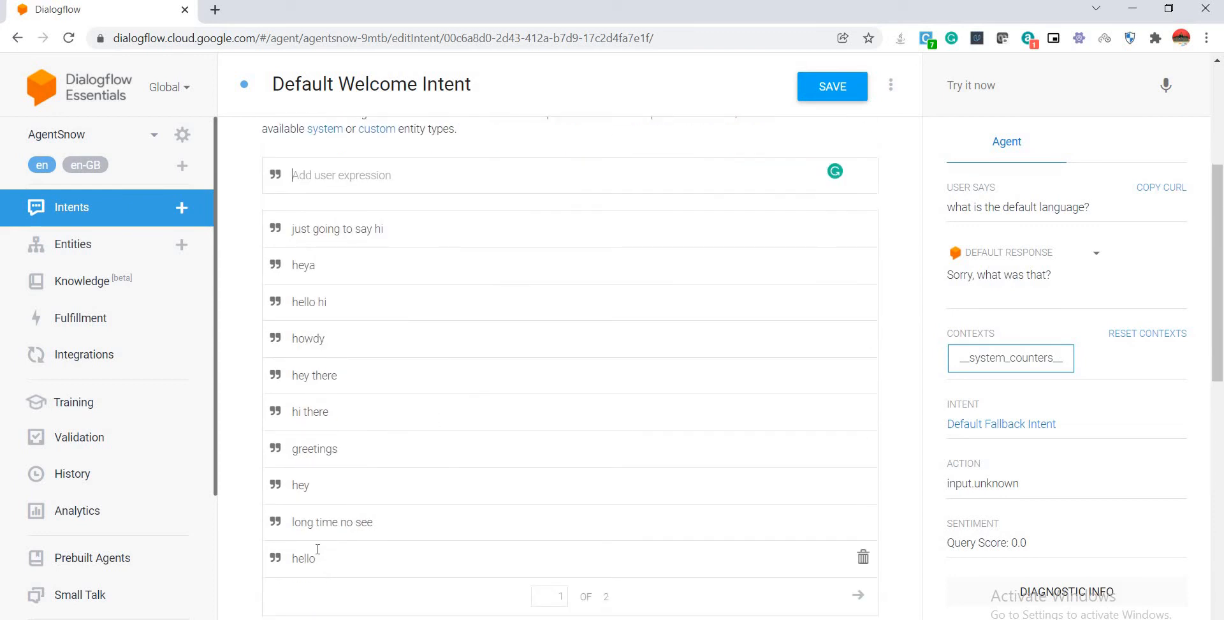
- Add the training phrase "Hiee" to the Default Welcome Intent
scroll(357, 494, "up", 2)
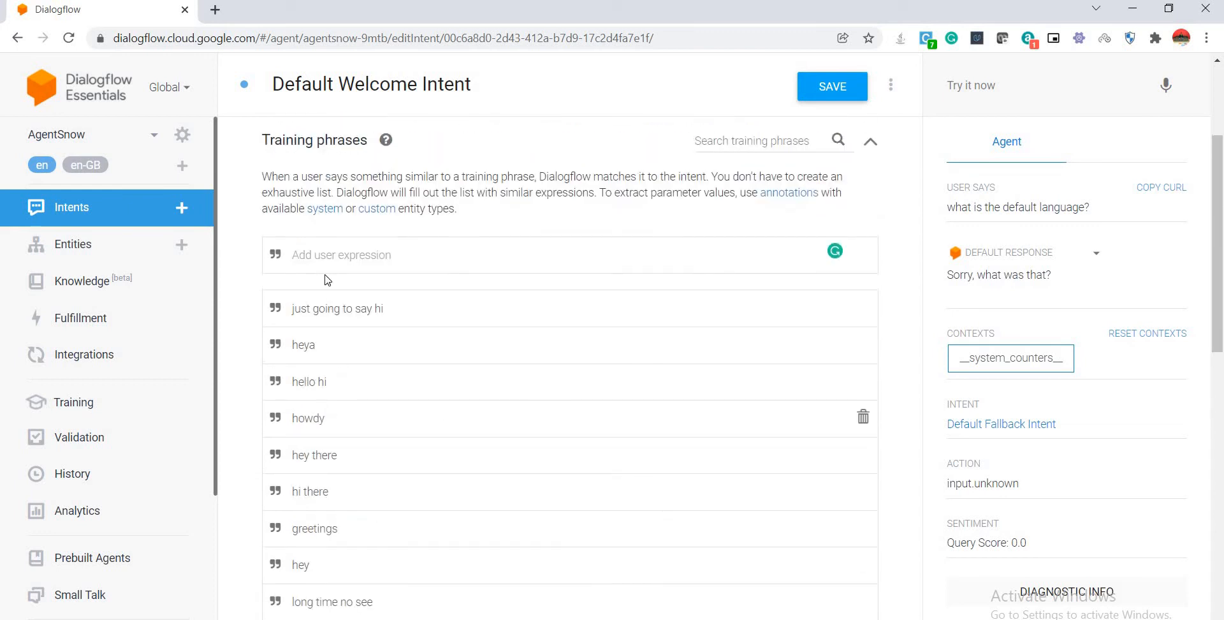
left_click(326, 255)
type("Hiee")
key("Return")
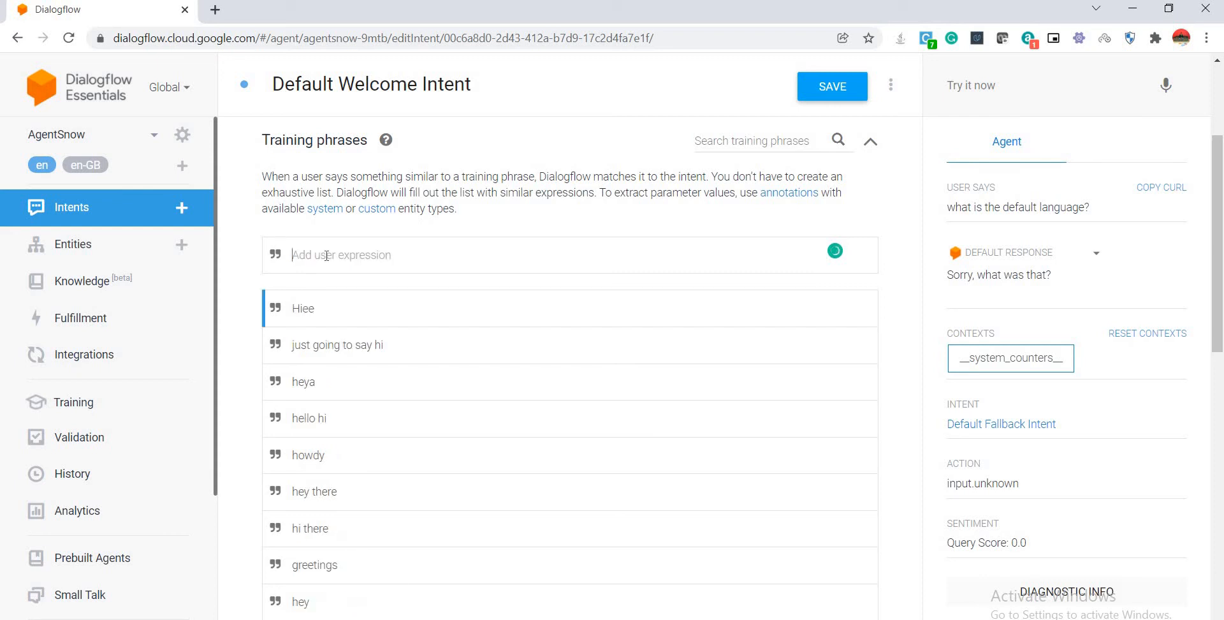
- Review the welcome intent's text responses, test the agent with "hello", and compare the result with the intent's action
scroll(383, 381, "down", 3)
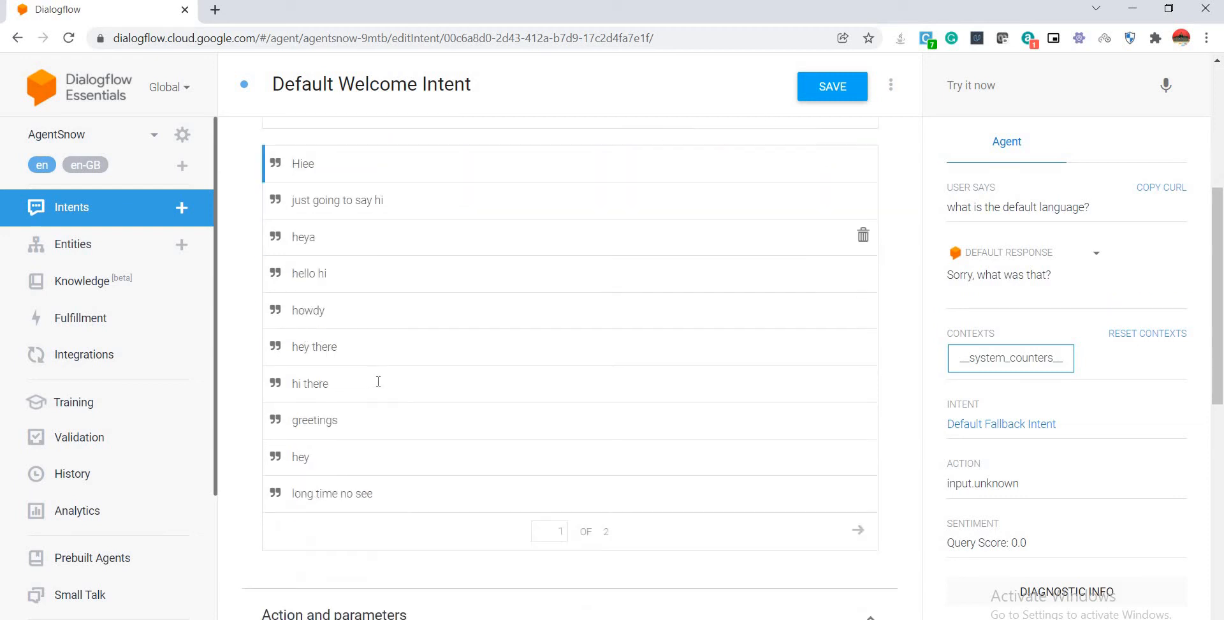
scroll(388, 380, "down", 1)
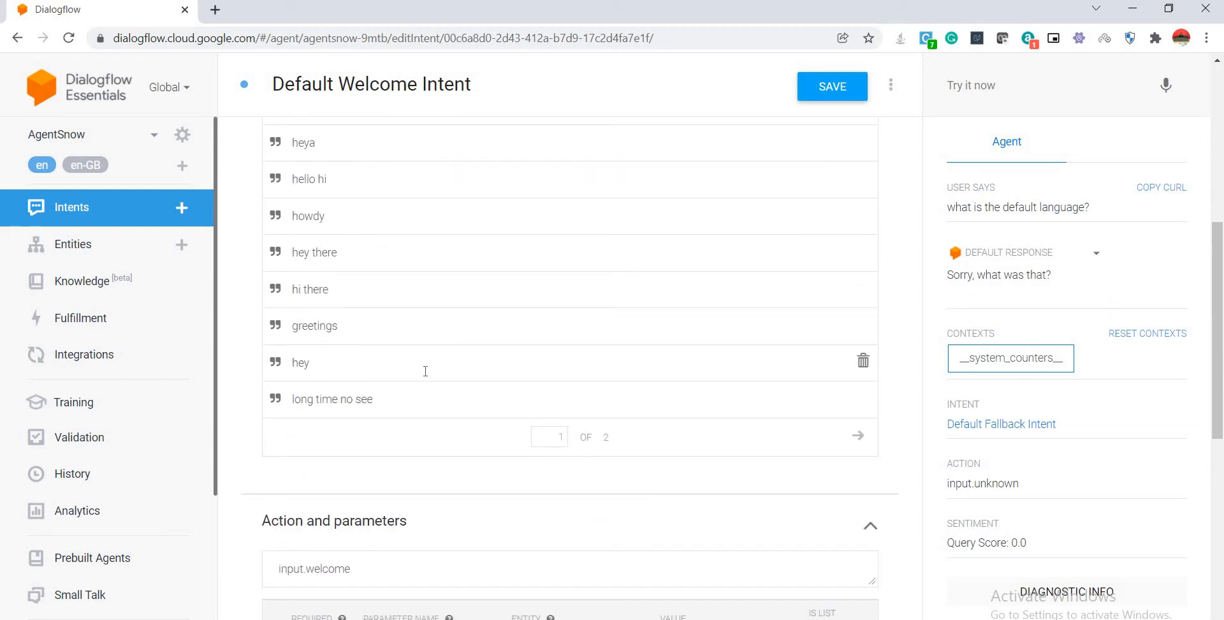
scroll(425, 371, "down", 7)
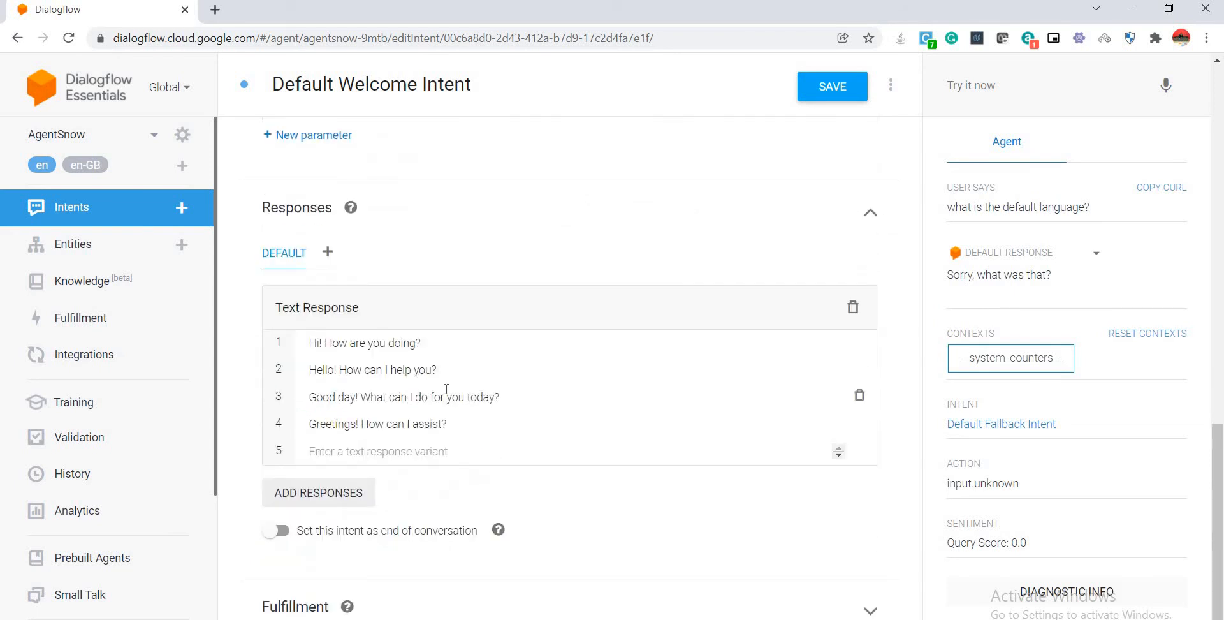
scroll(447, 388, "up", 10)
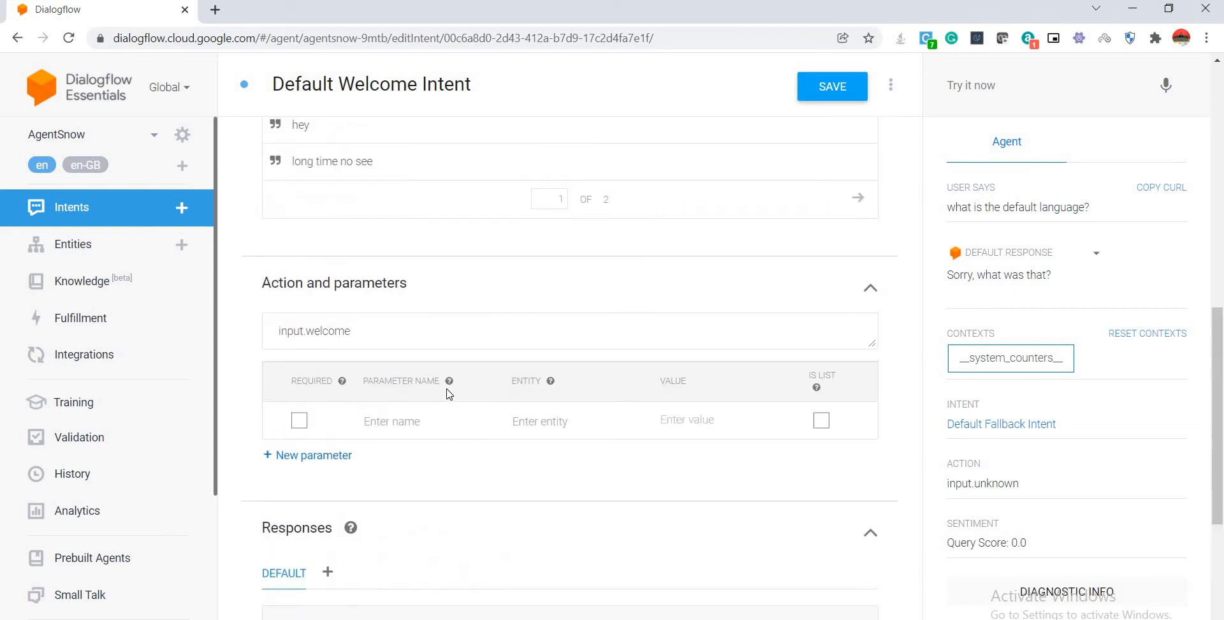
left_click(1019, 82)
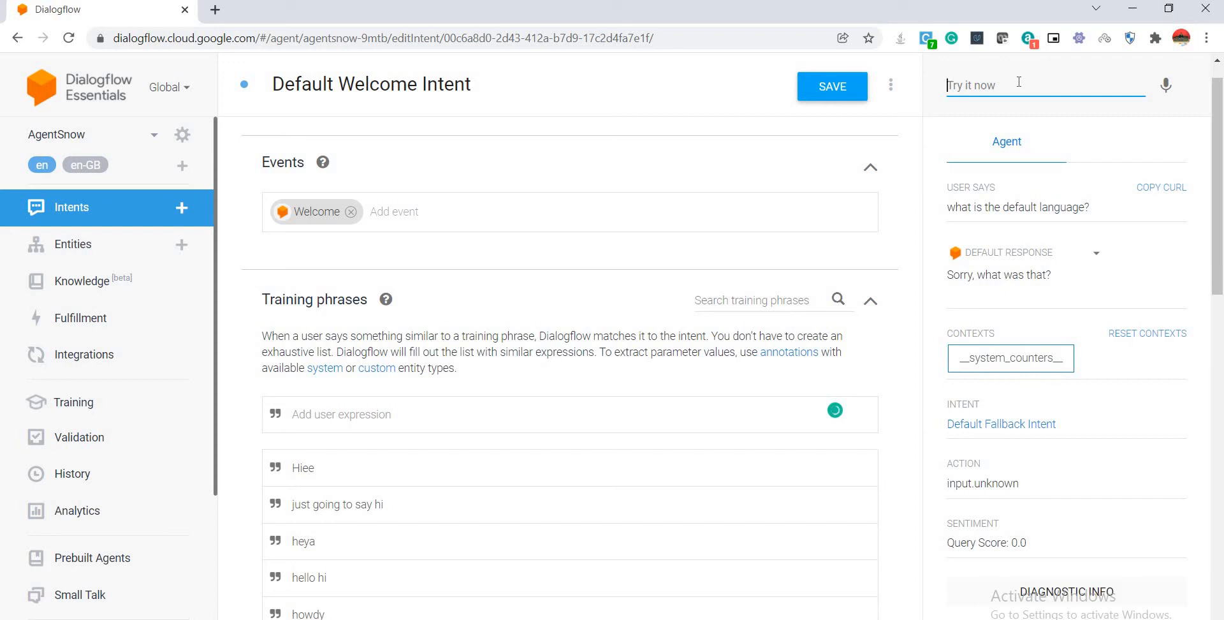
type("hello")
key("Return")
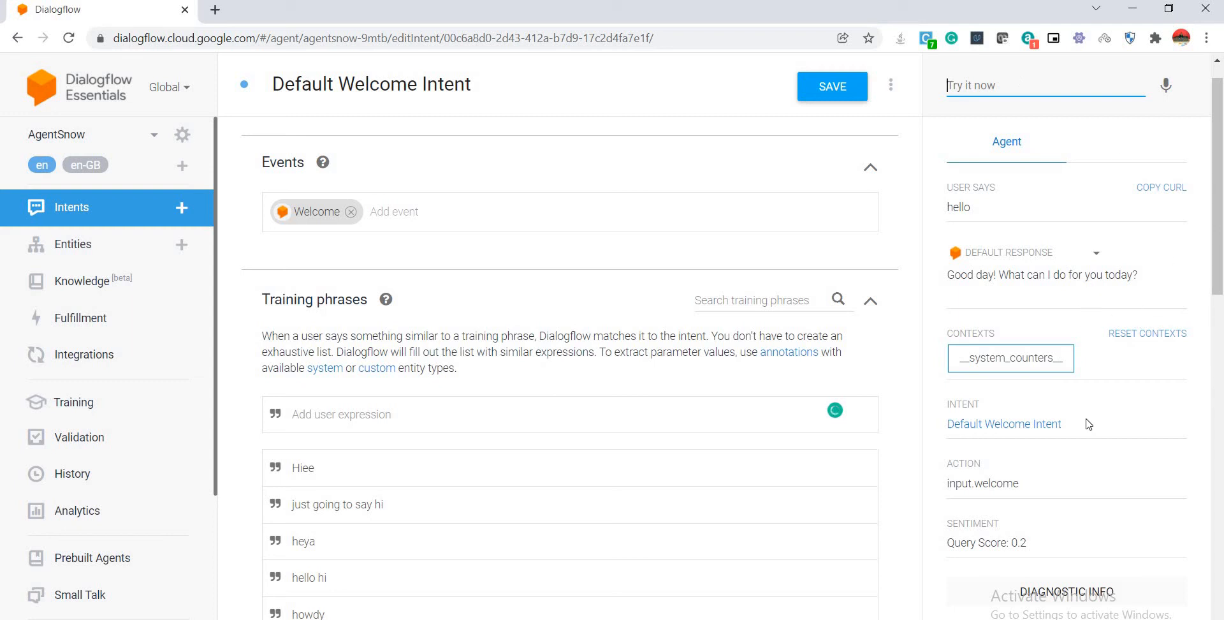
scroll(513, 406, "up", 1)
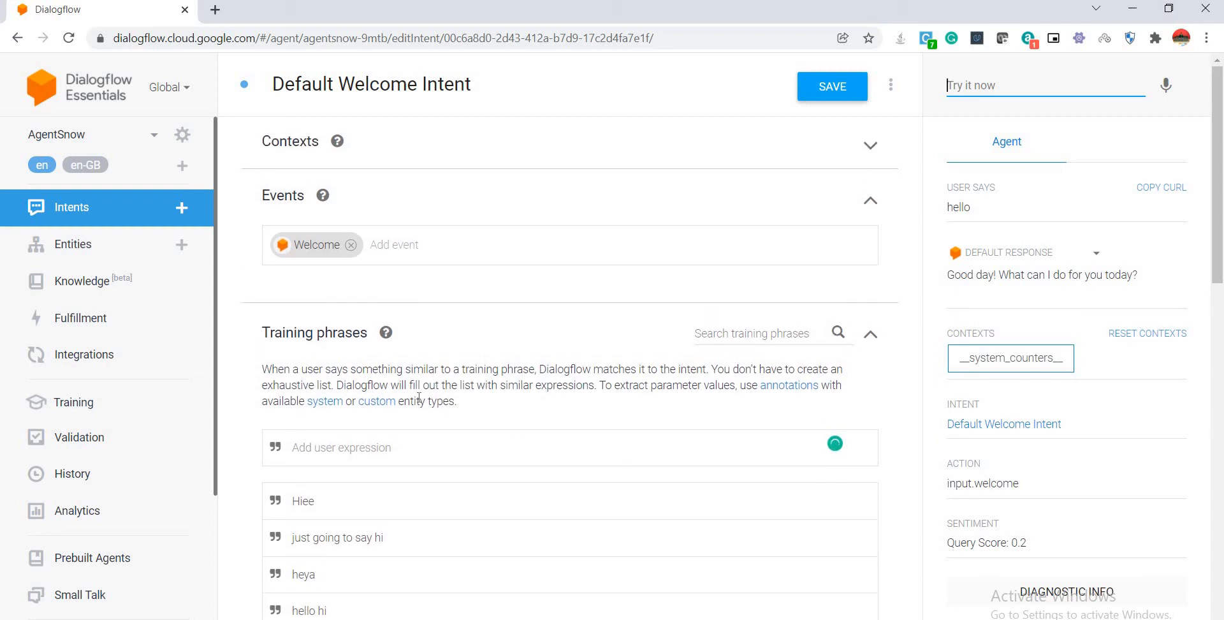
scroll(422, 390, "down", 9)
scroll(422, 391, "down", 3)
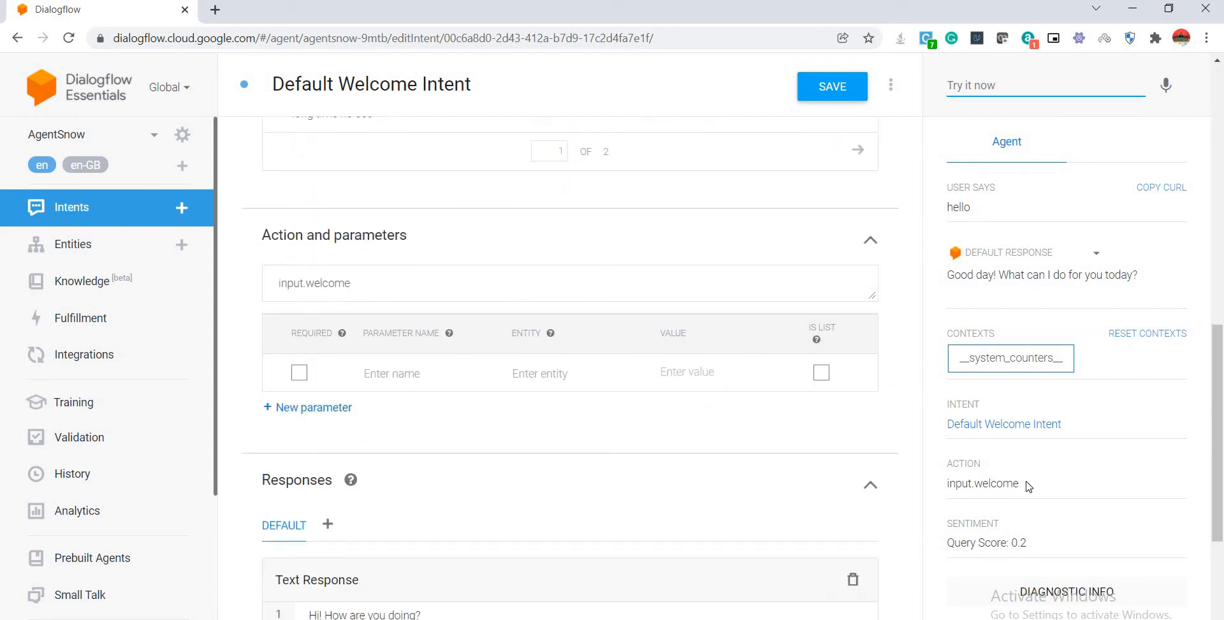
scroll(986, 487, "up", 10)
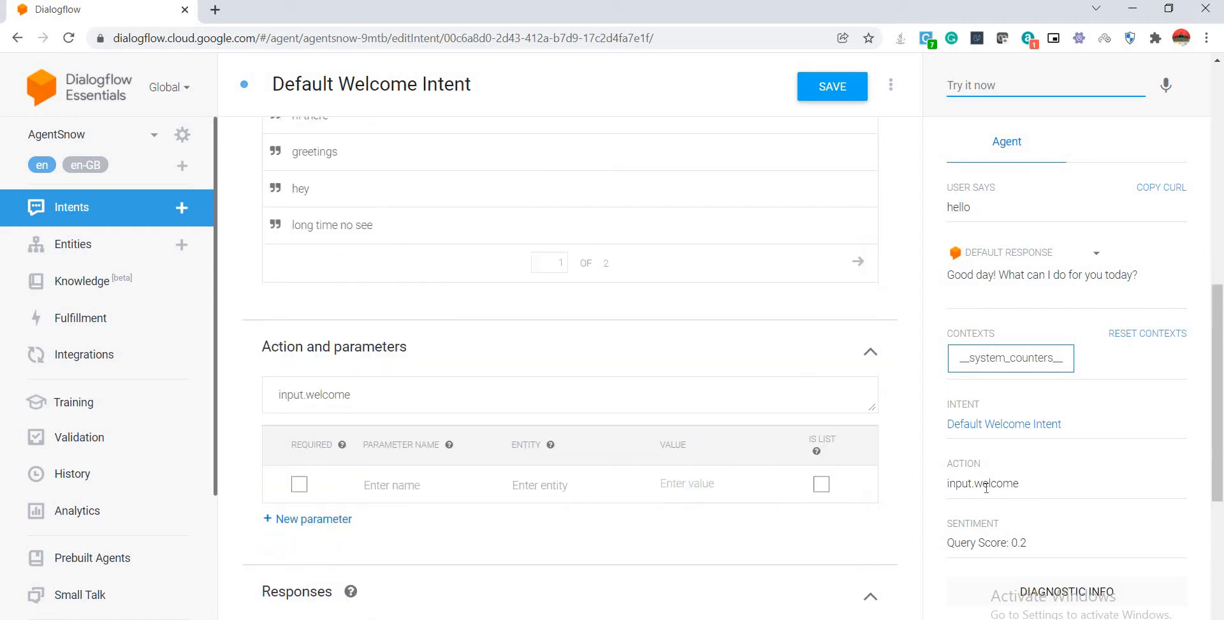
- Test the agent with "hiee" to check which intent it matches
left_click(994, 87)
type("hi")
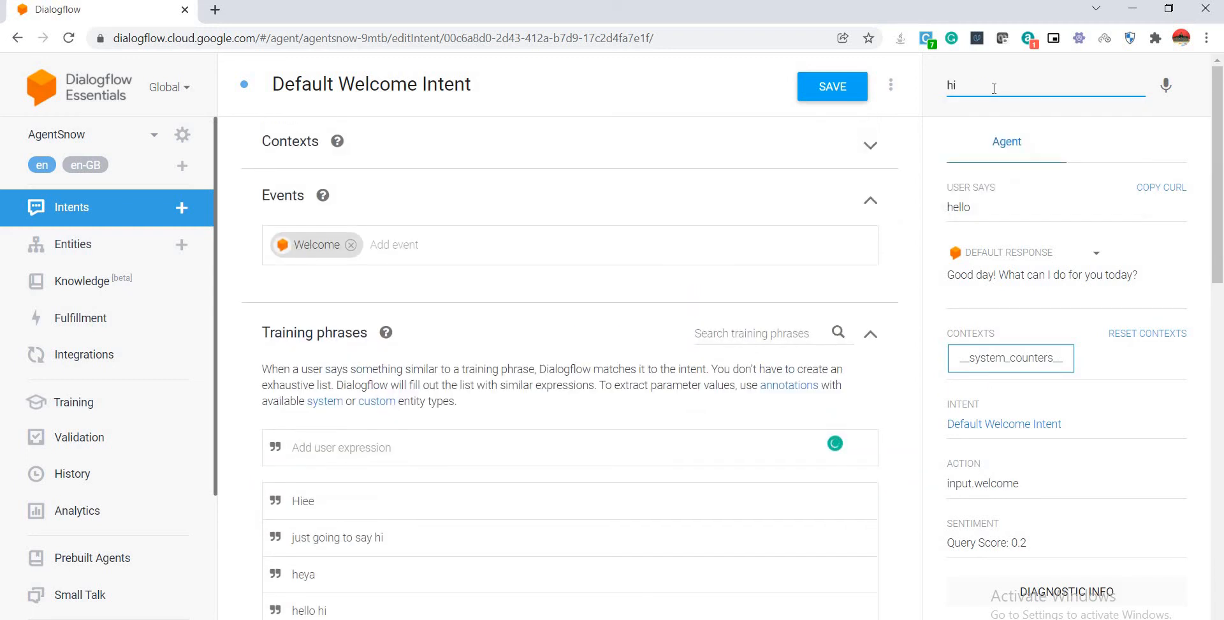
type("ee")
key("Return")
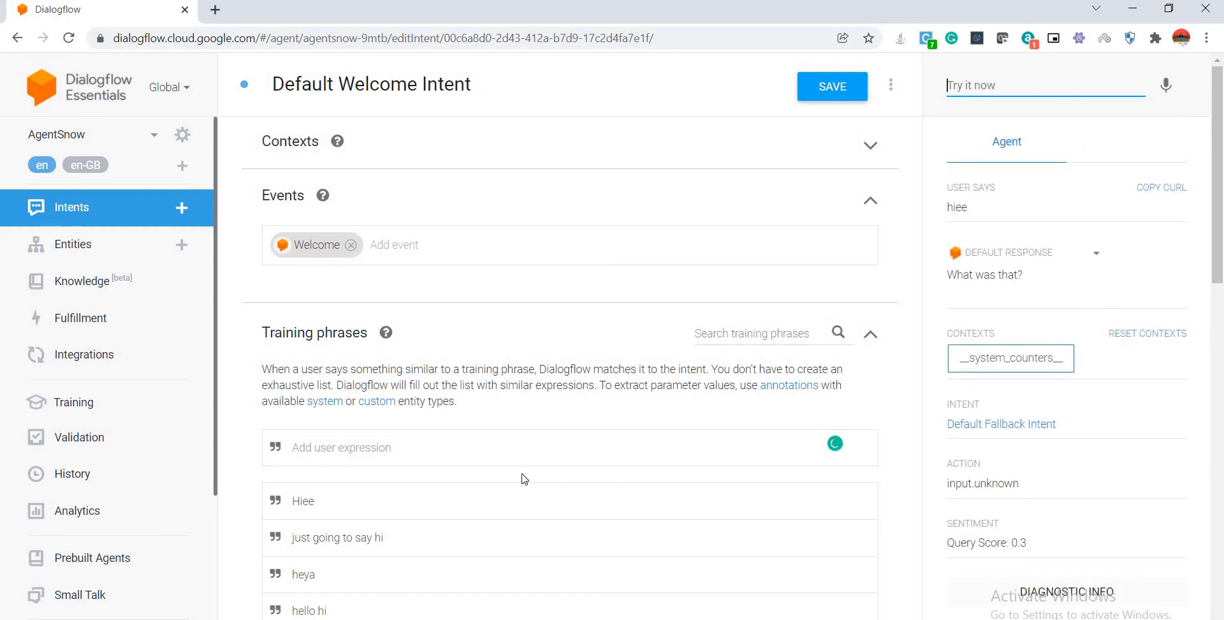
- Save the Default Welcome Intent with its added training phrase and retest the agent with "Hiee"
scroll(473, 483, "down", 1)
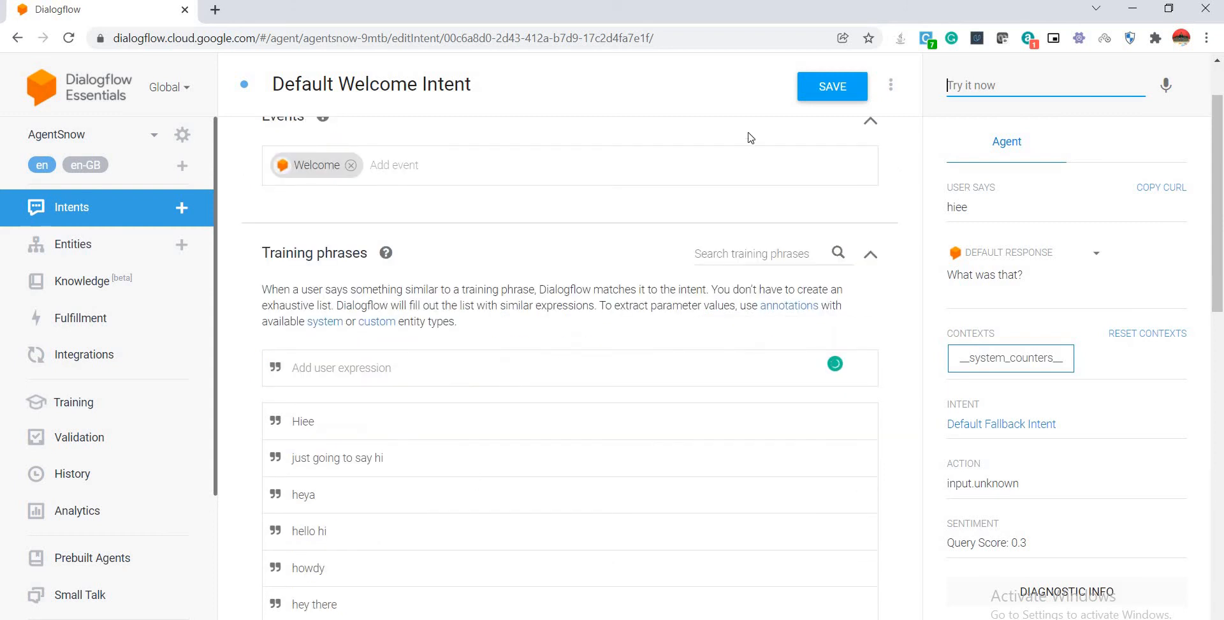
left_click(829, 91)
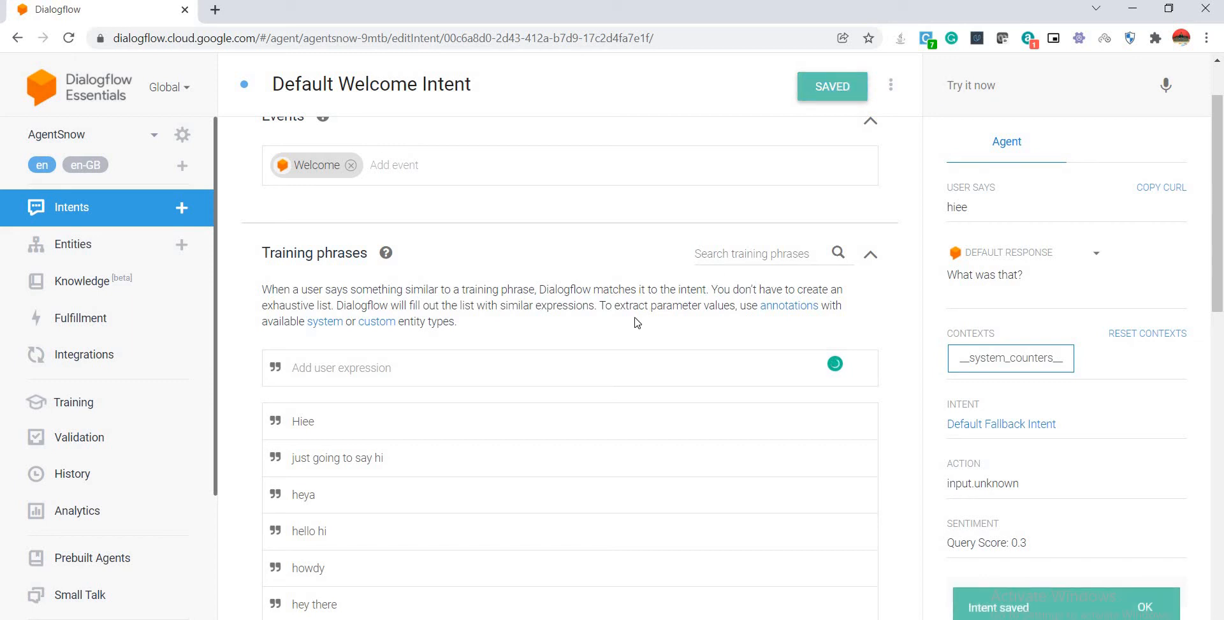
scroll(593, 349, "down", 4)
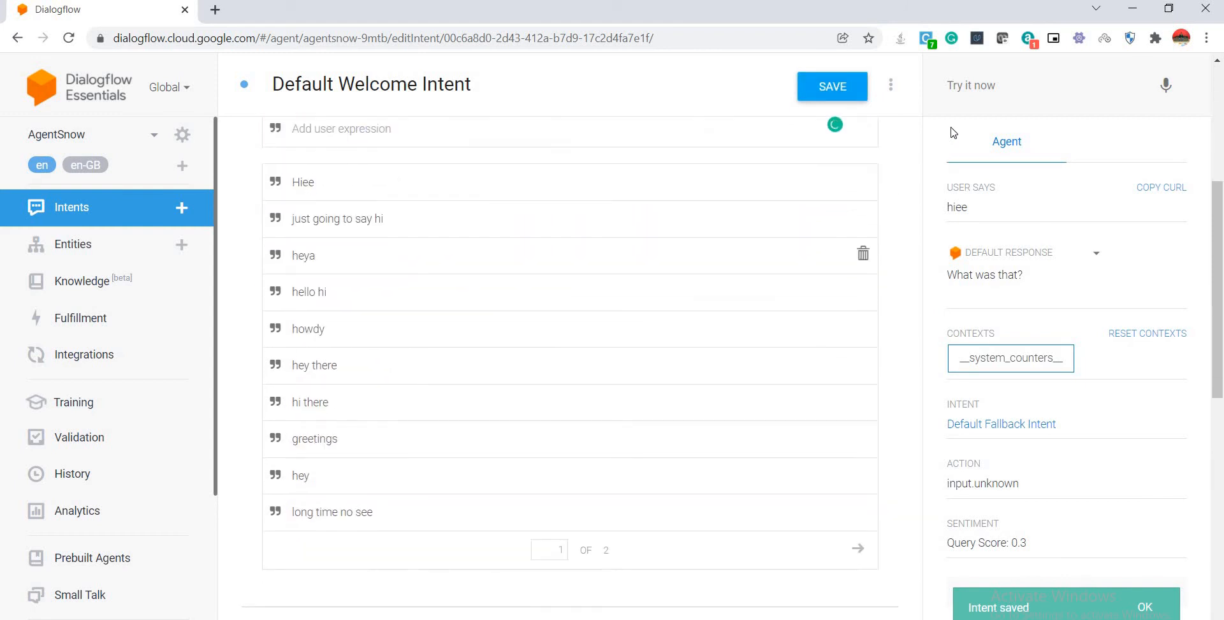
left_click(986, 84)
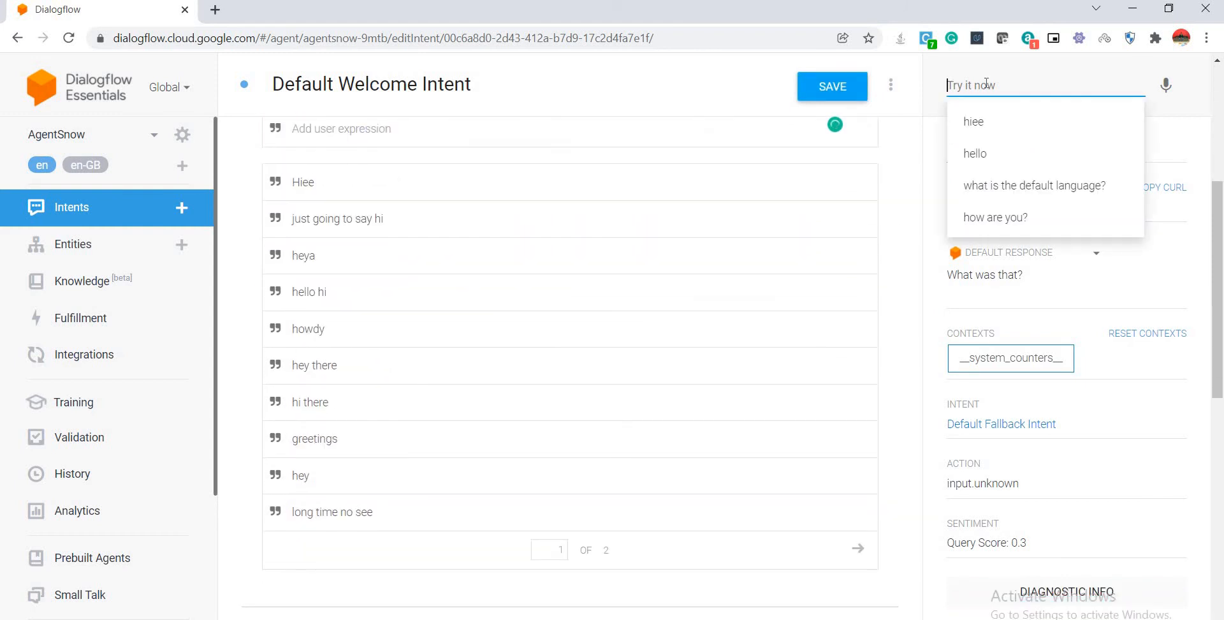
type("Hiee")
key("Return")
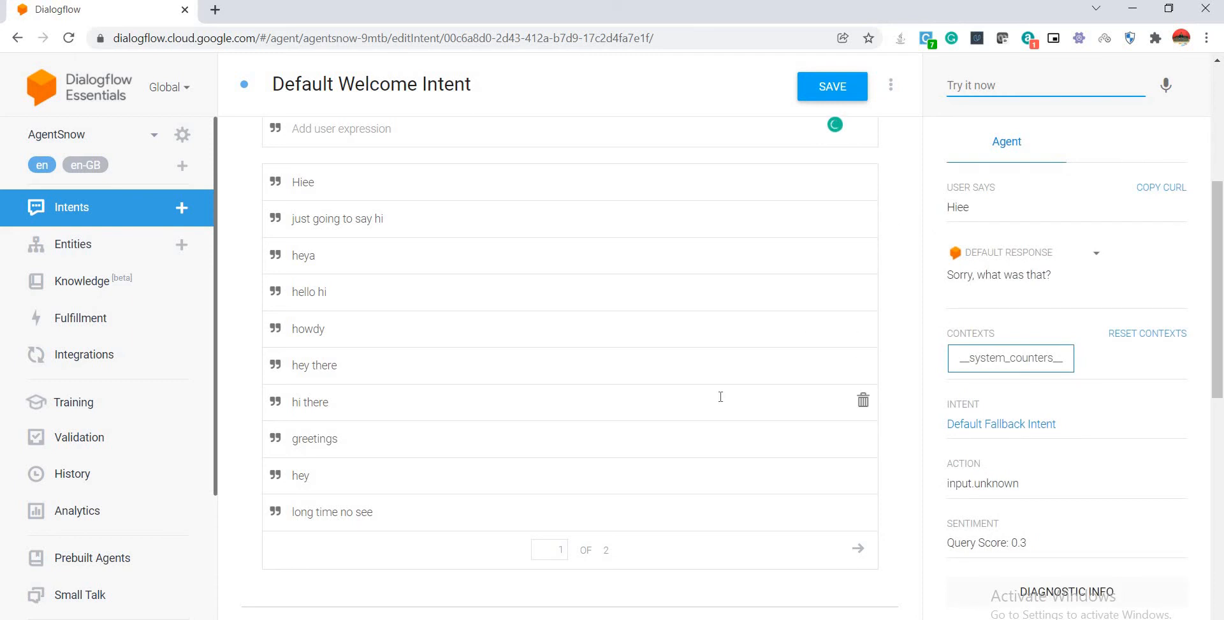
- Review the welcome intent's action and text responses, and return to the agent's intents list
scroll(720, 398, "down", 4)
scroll(720, 403, "down", 4)
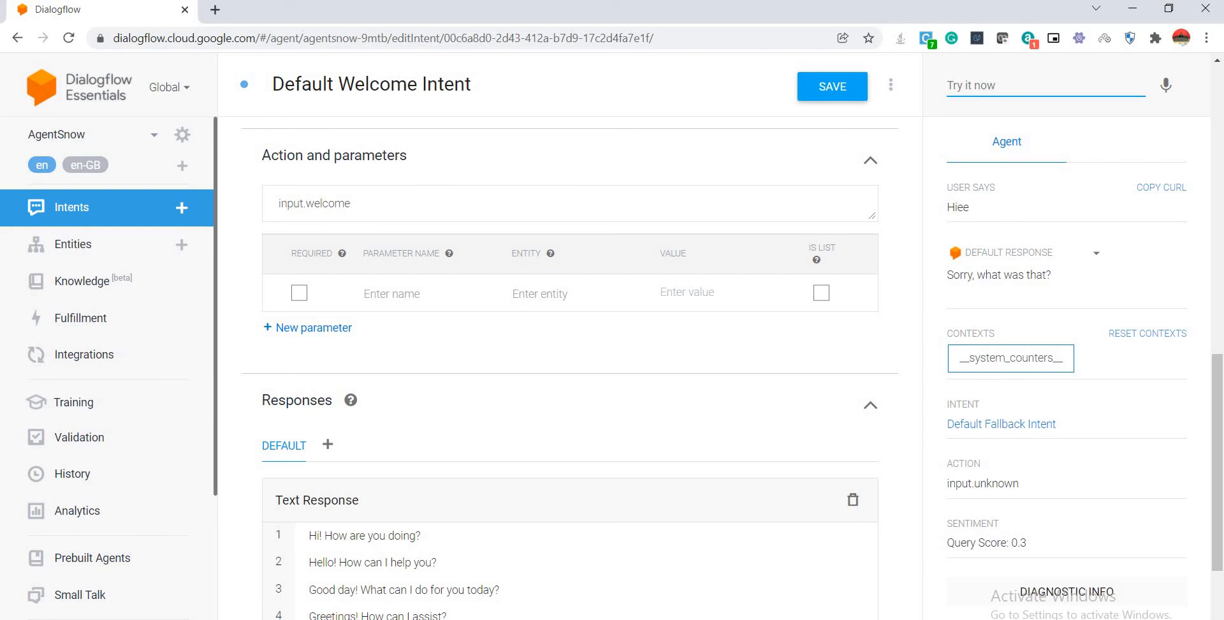
scroll(603, 339, "up", 5)
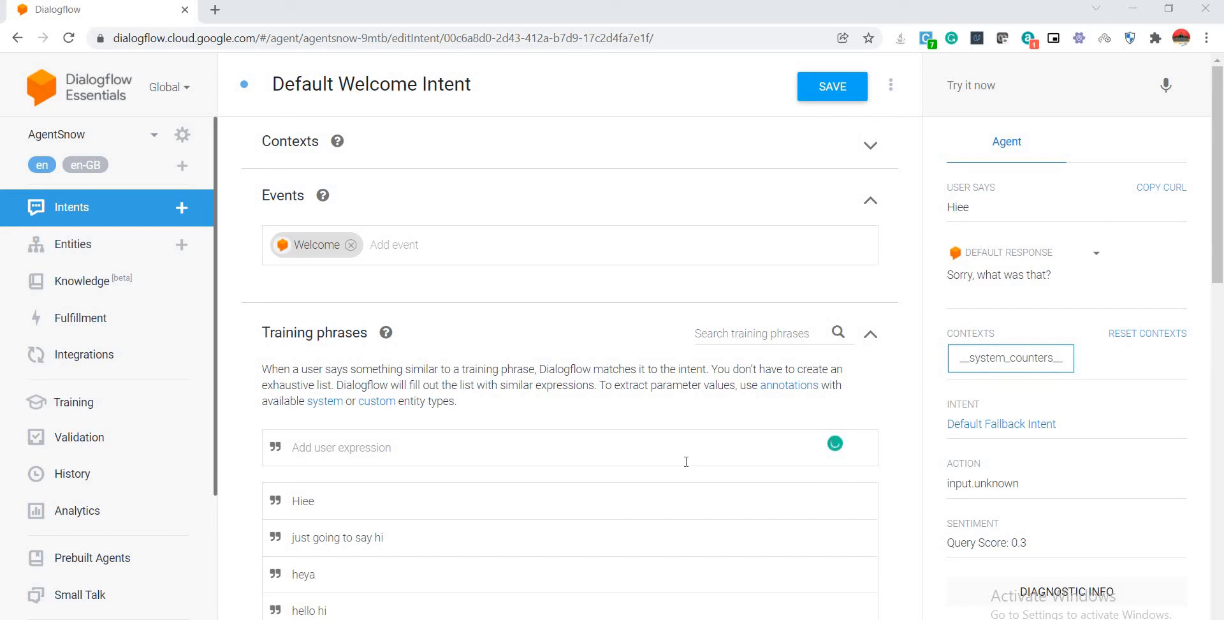
left_click(83, 215)
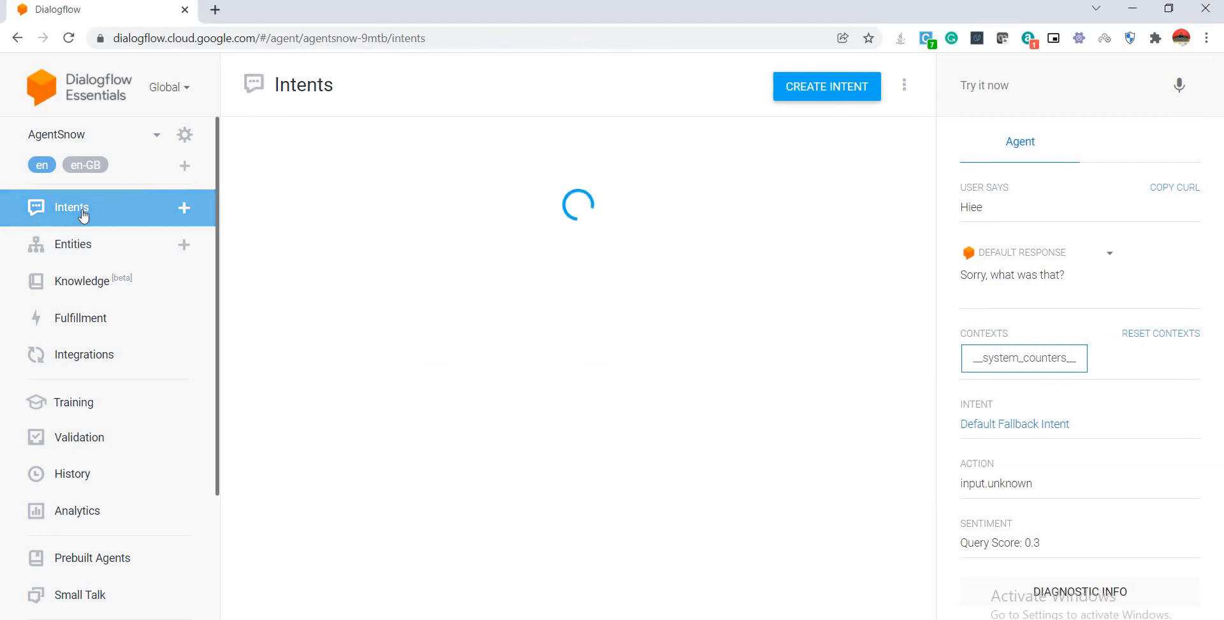